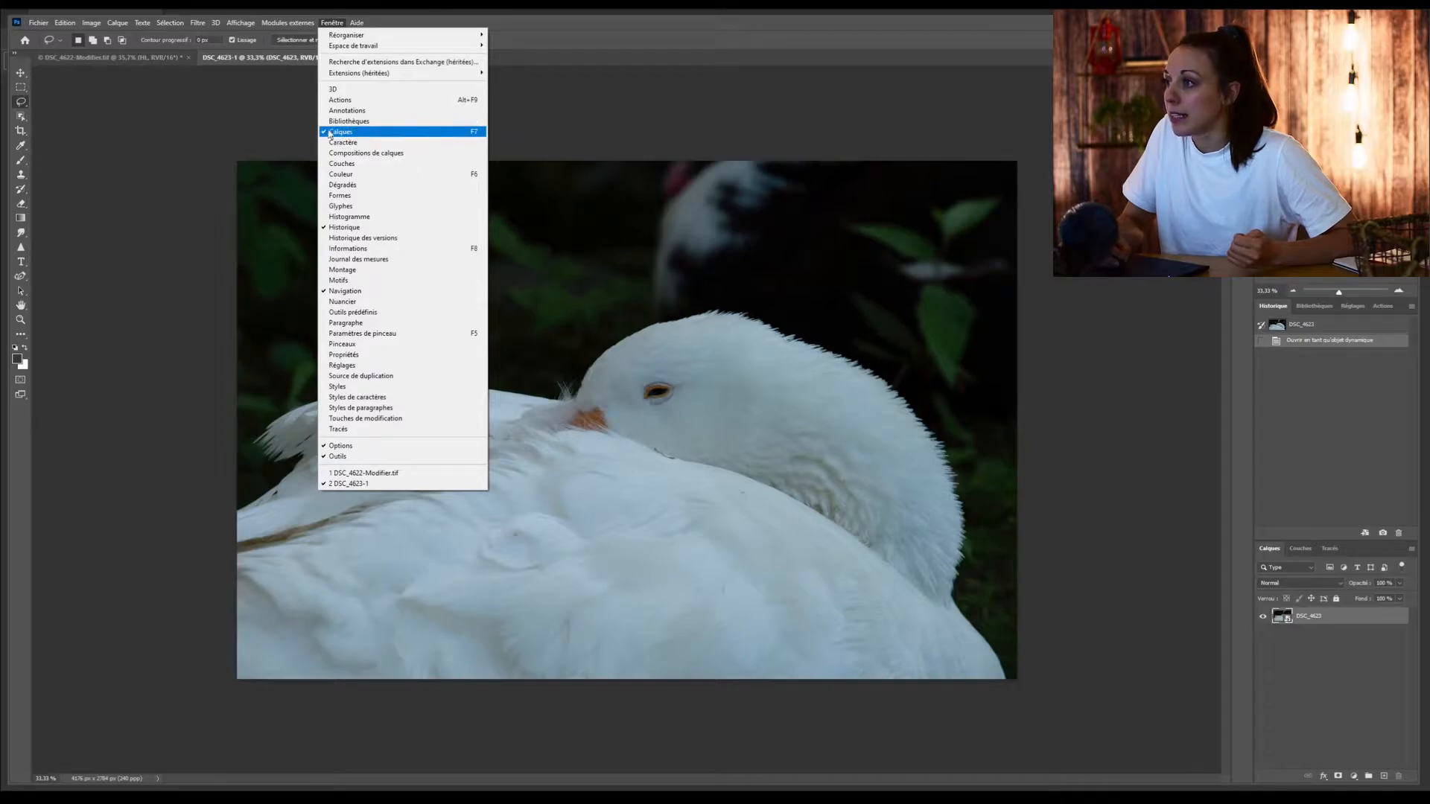
- Switch to the DSC_4622-Modifier.tif document and add a new layer above the Logo noir sans caméra layer
click(1055, 468)
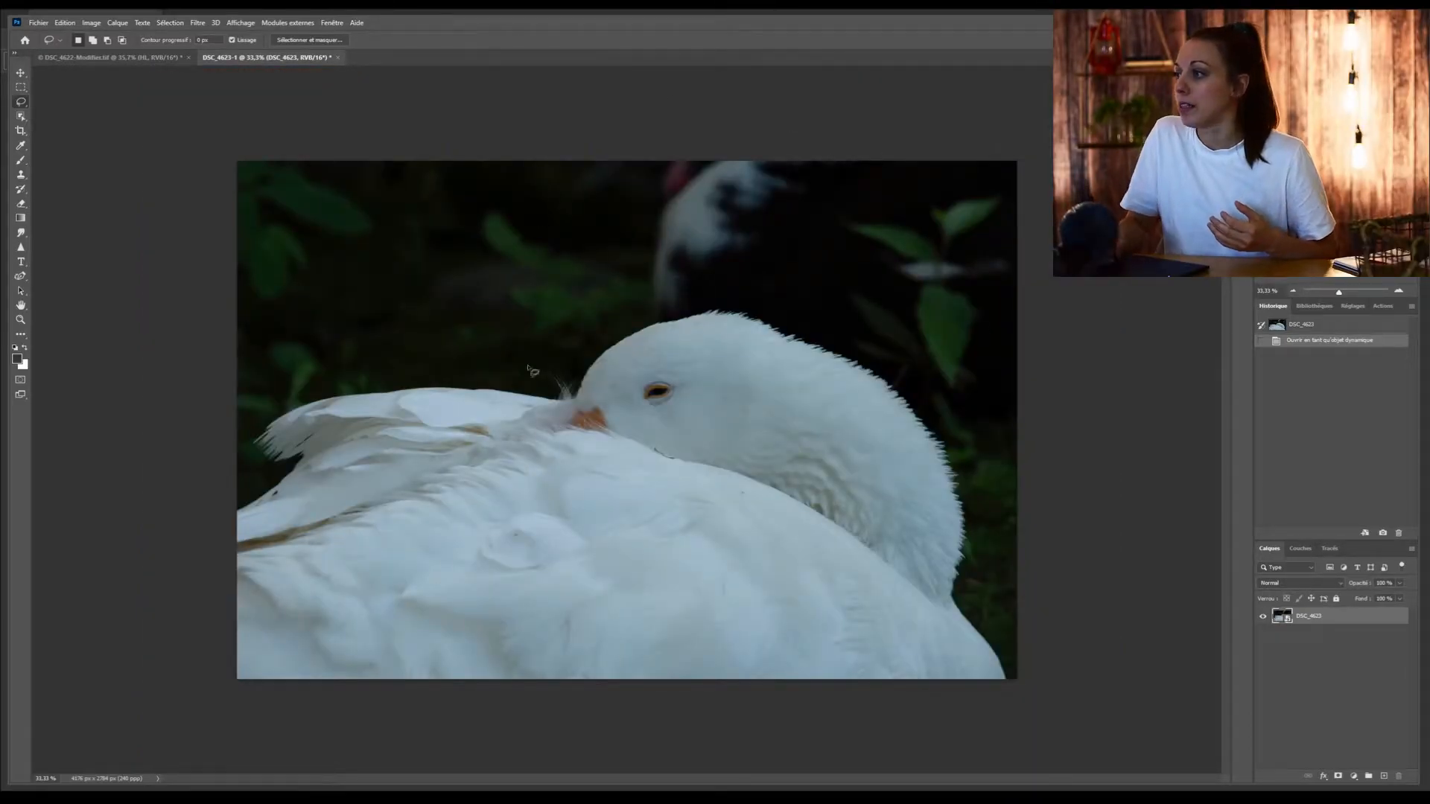
click(134, 60)
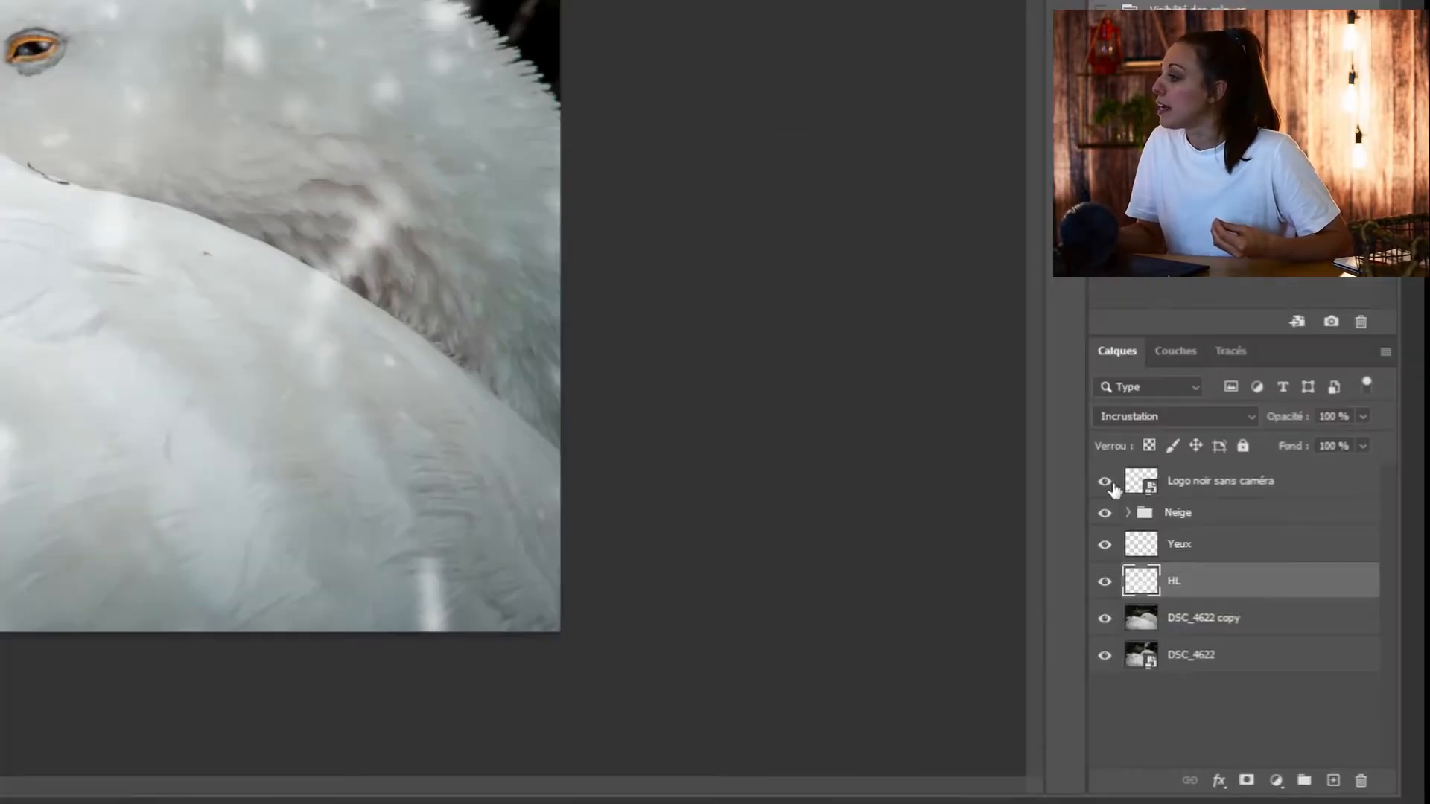
click(1165, 632)
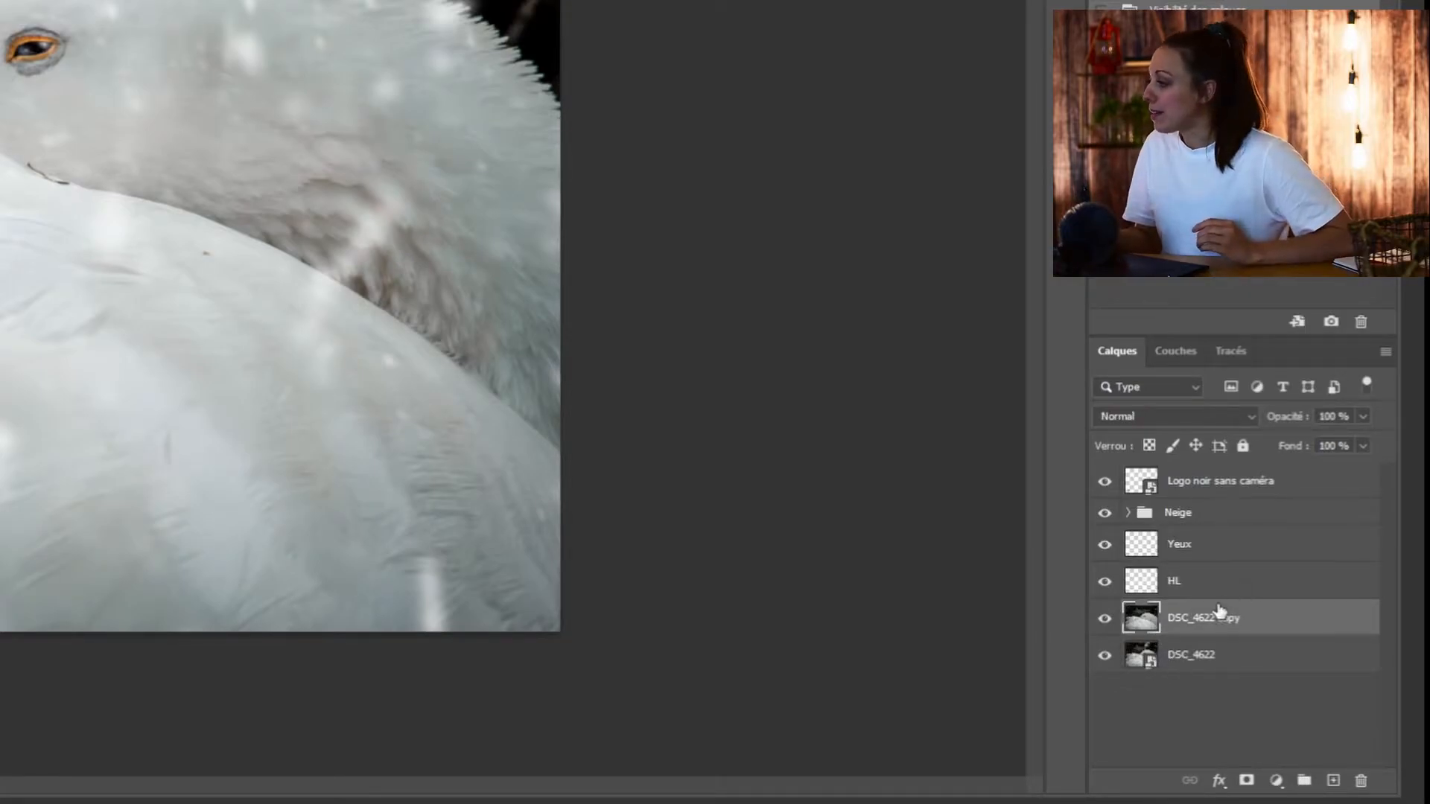
click(1232, 488)
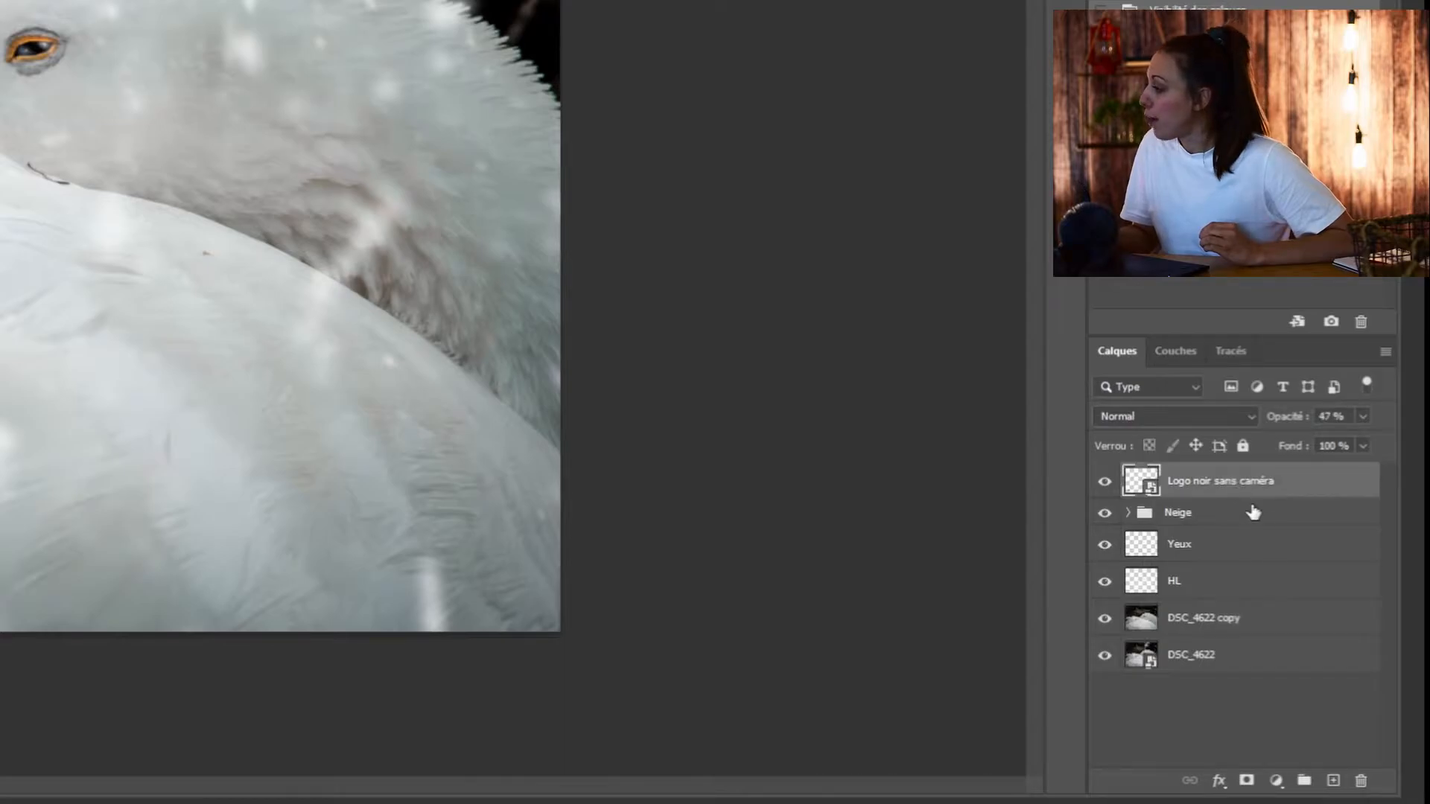
click(1333, 780)
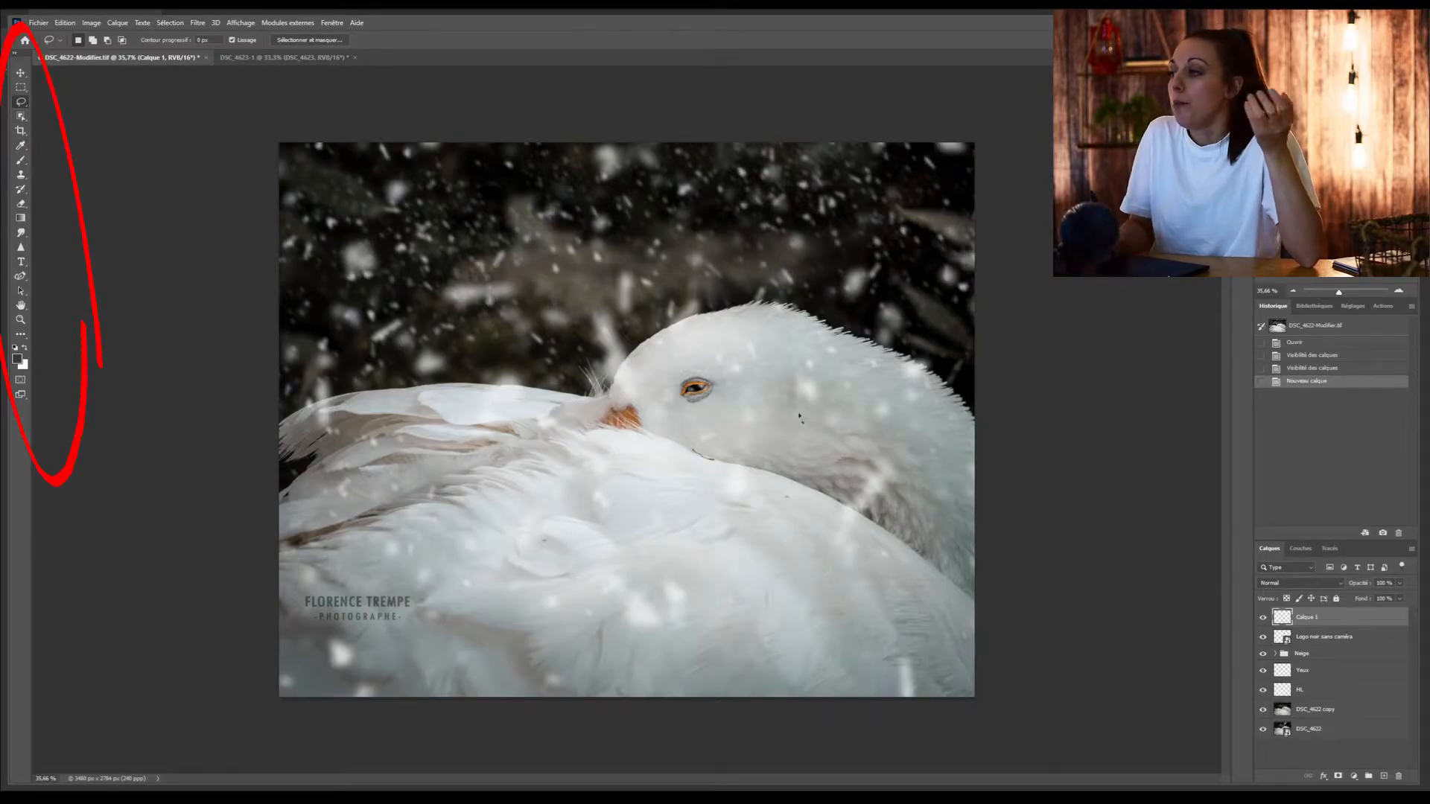
- Paint a dark zigzag diagonally across the goose on the new layer with a soft round Brush
click(21, 160)
right_click(684, 376)
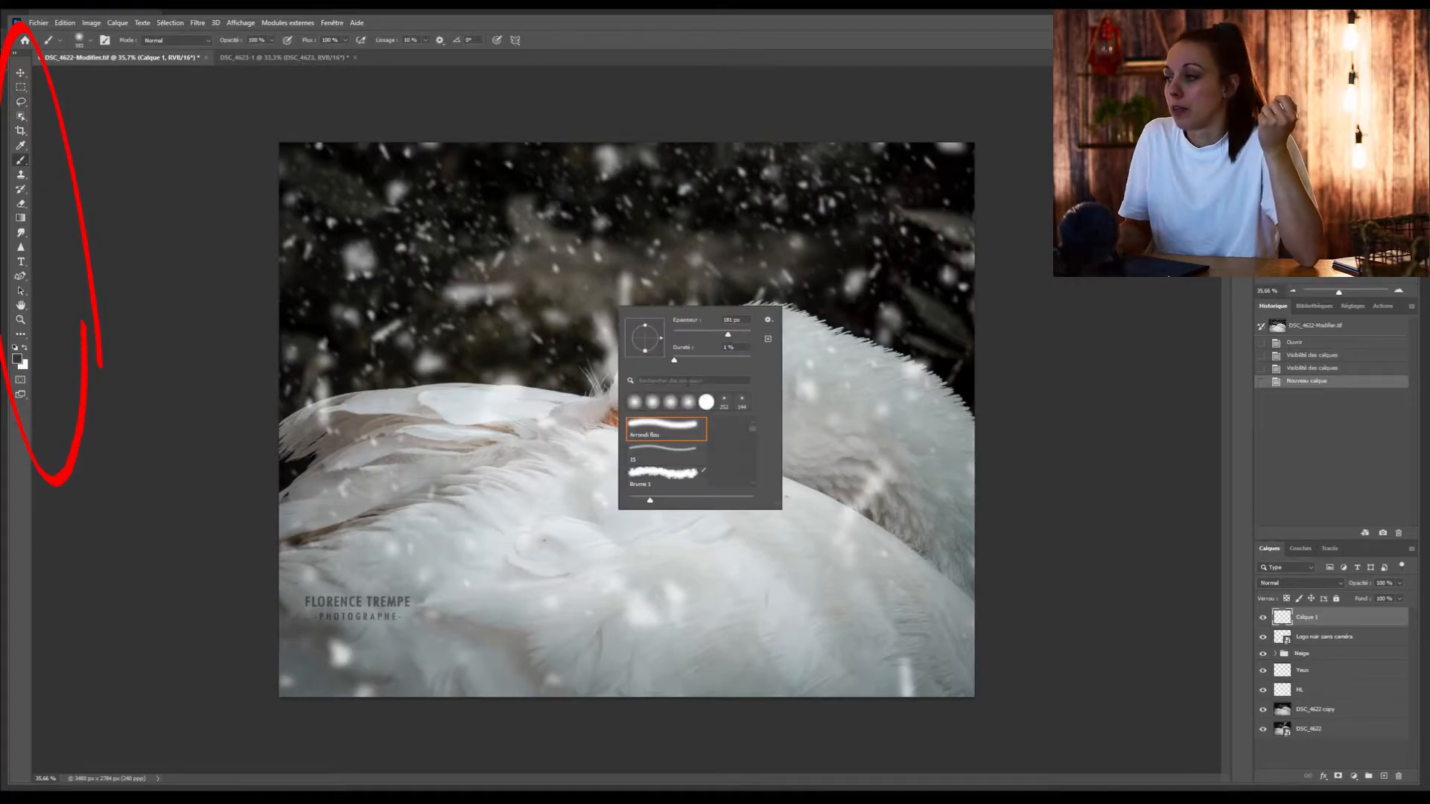
click(683, 425)
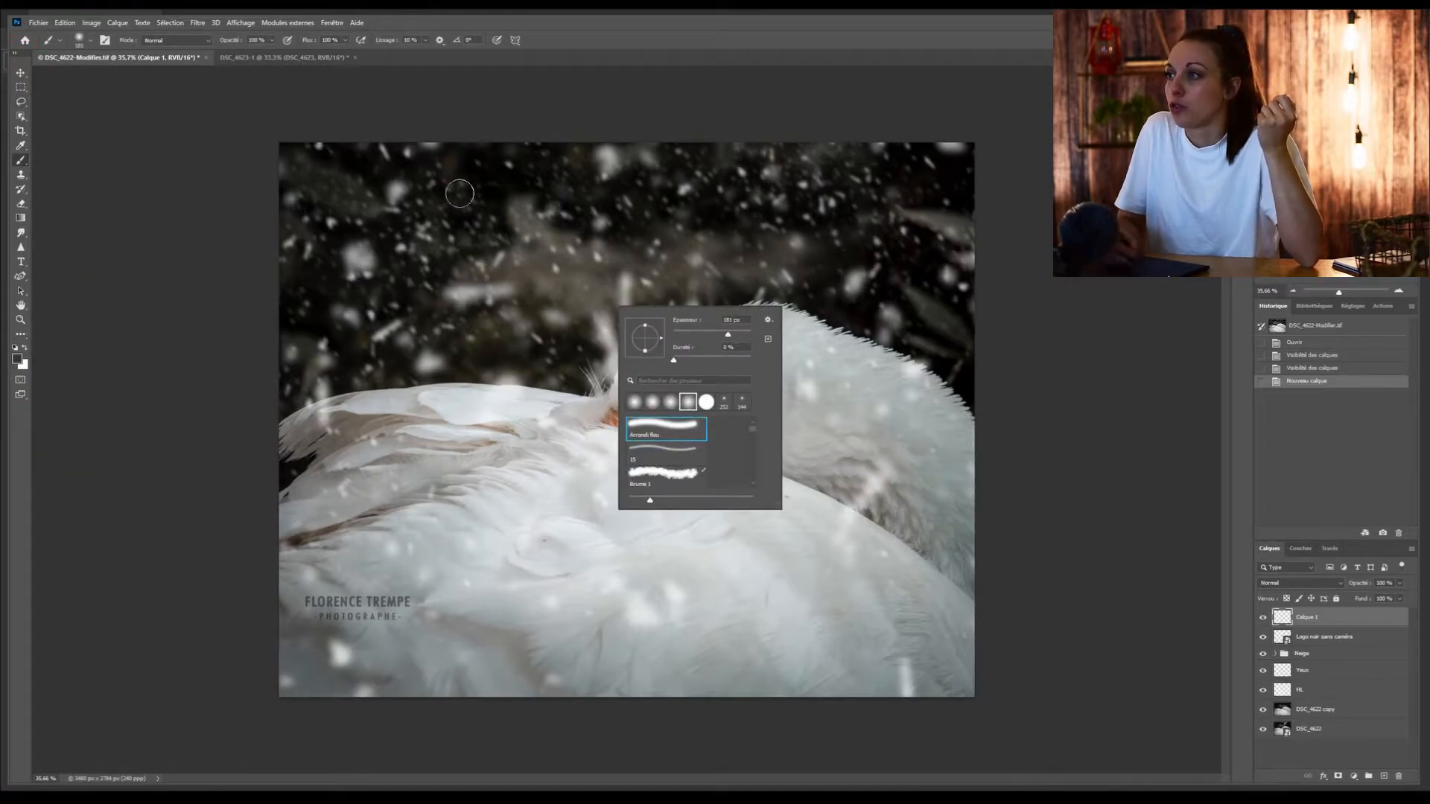
click(421, 238)
mouse_move(413, 231)
mouse_down()
mouse_move(521, 436)
mouse_move(883, 615)
mouse_move(919, 588)
mouse_up()
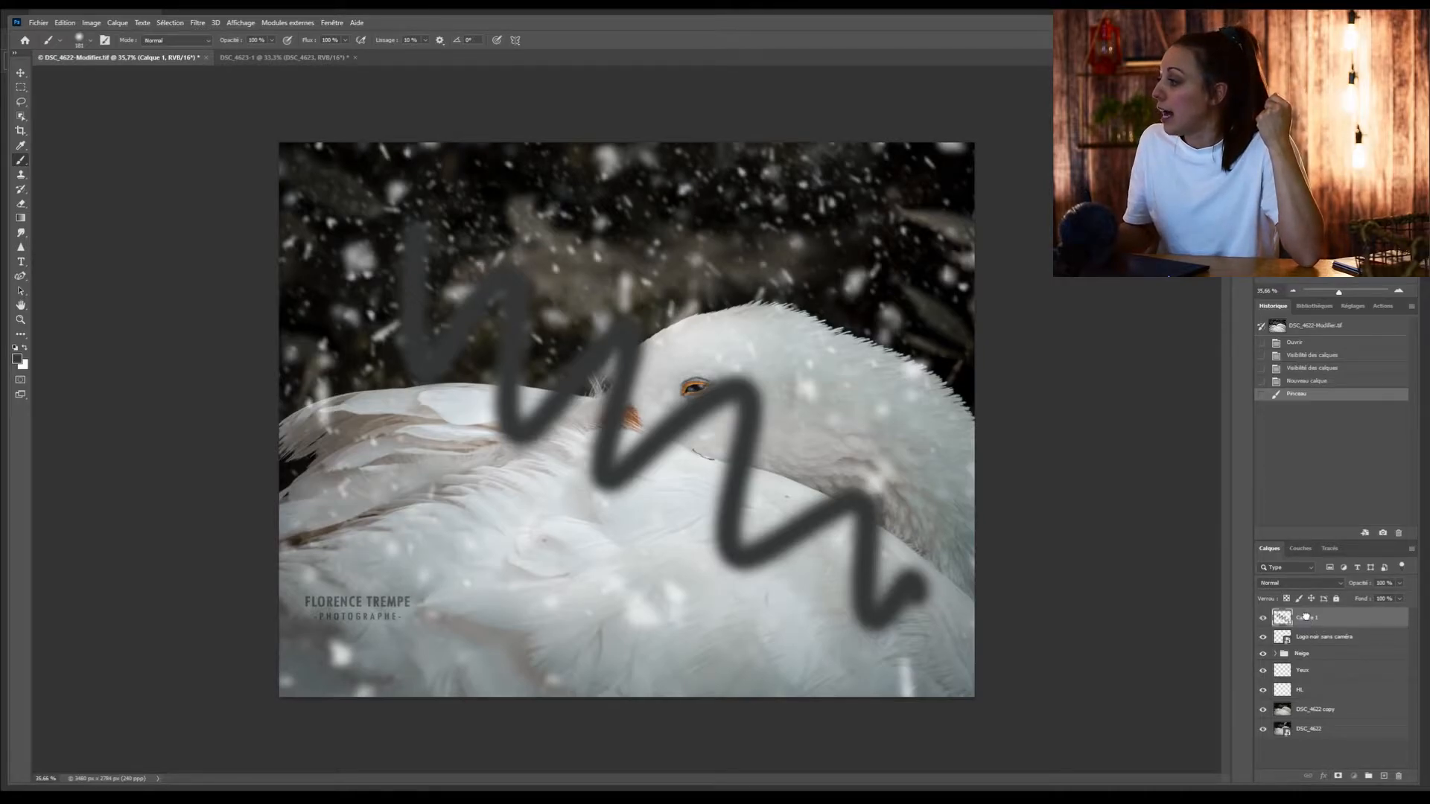
- Try the painted Calque 1 layer under the Neige group and lower in the stack, and return it to the top
drag(1305, 617, 1305, 659)
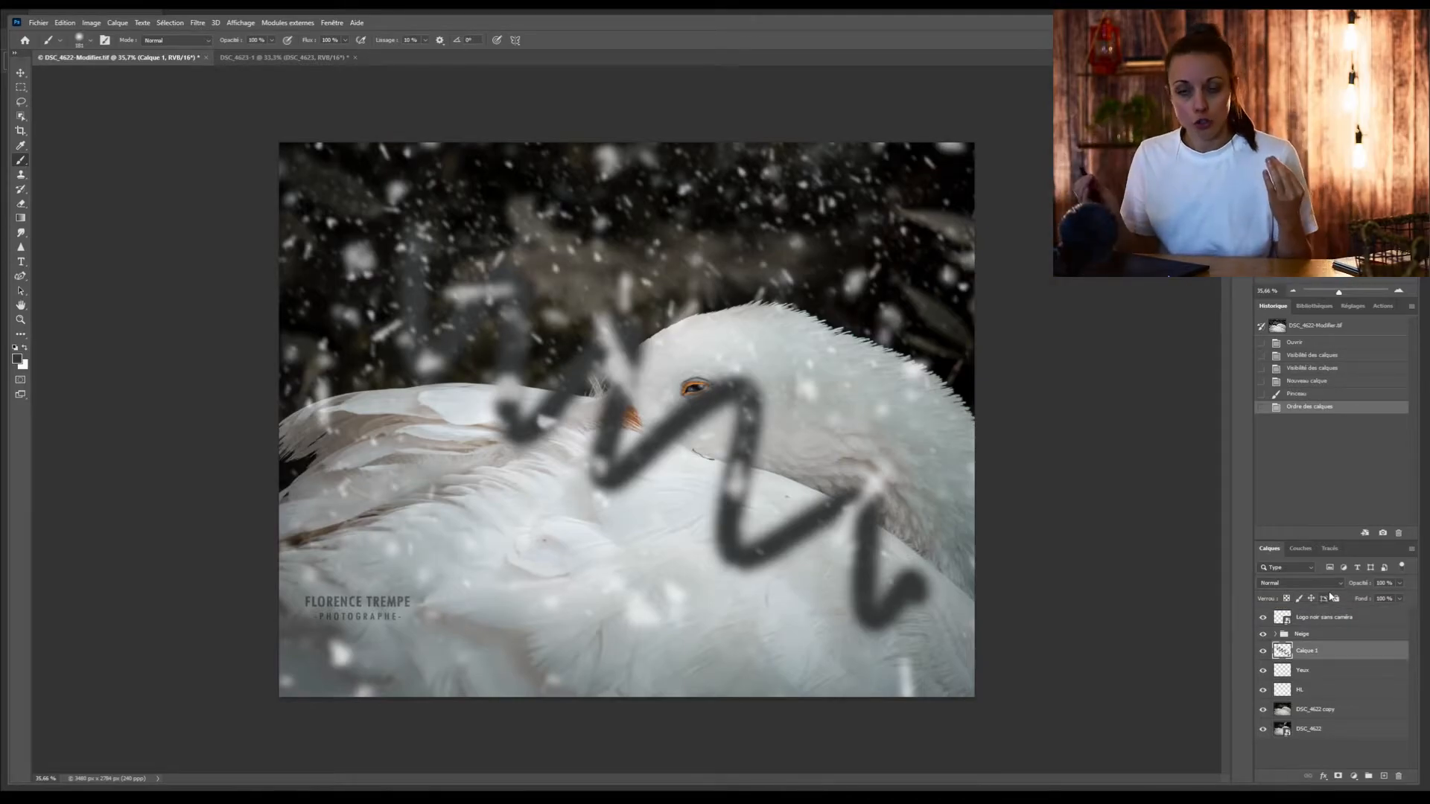
drag(1308, 618, 1309, 692)
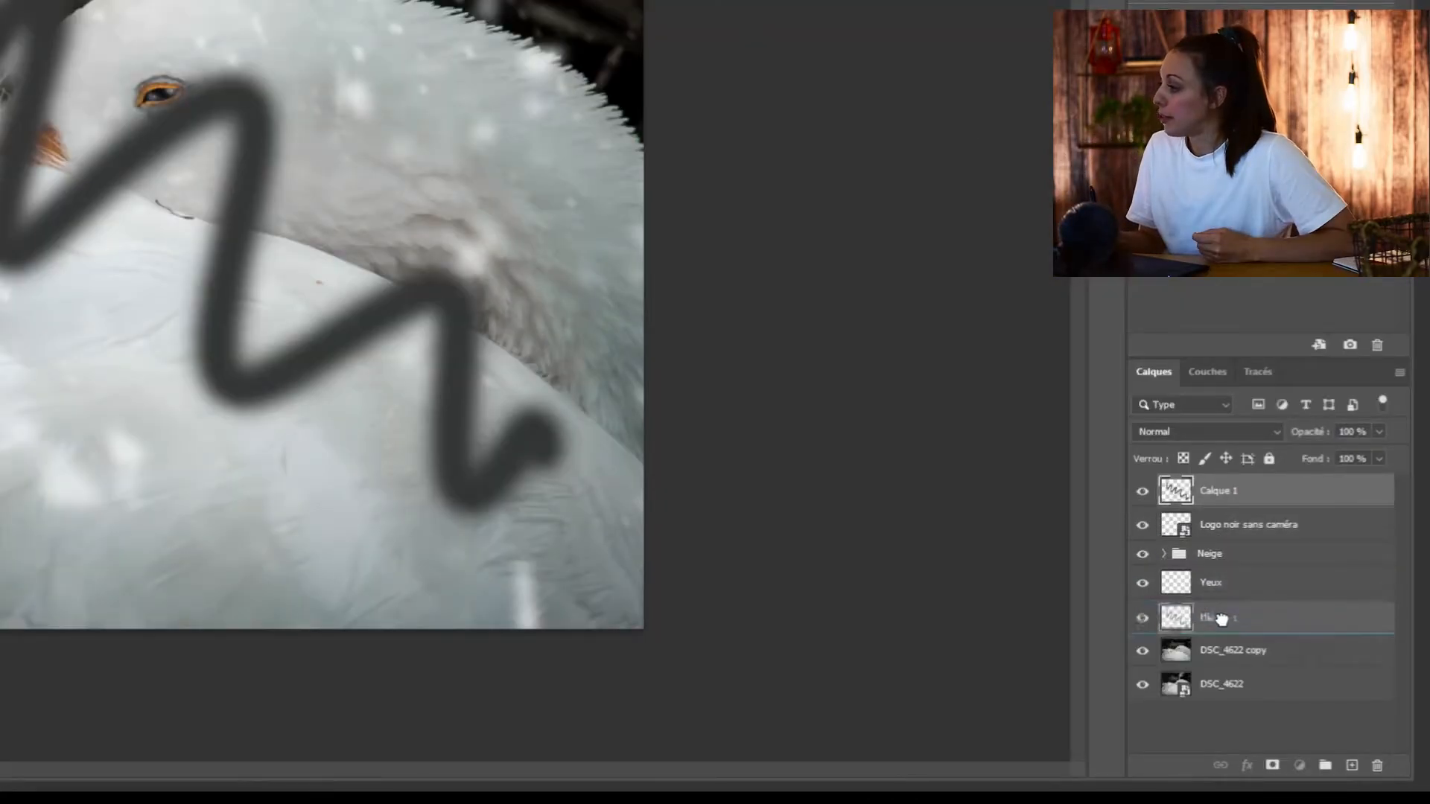
drag(1221, 619, 1216, 491)
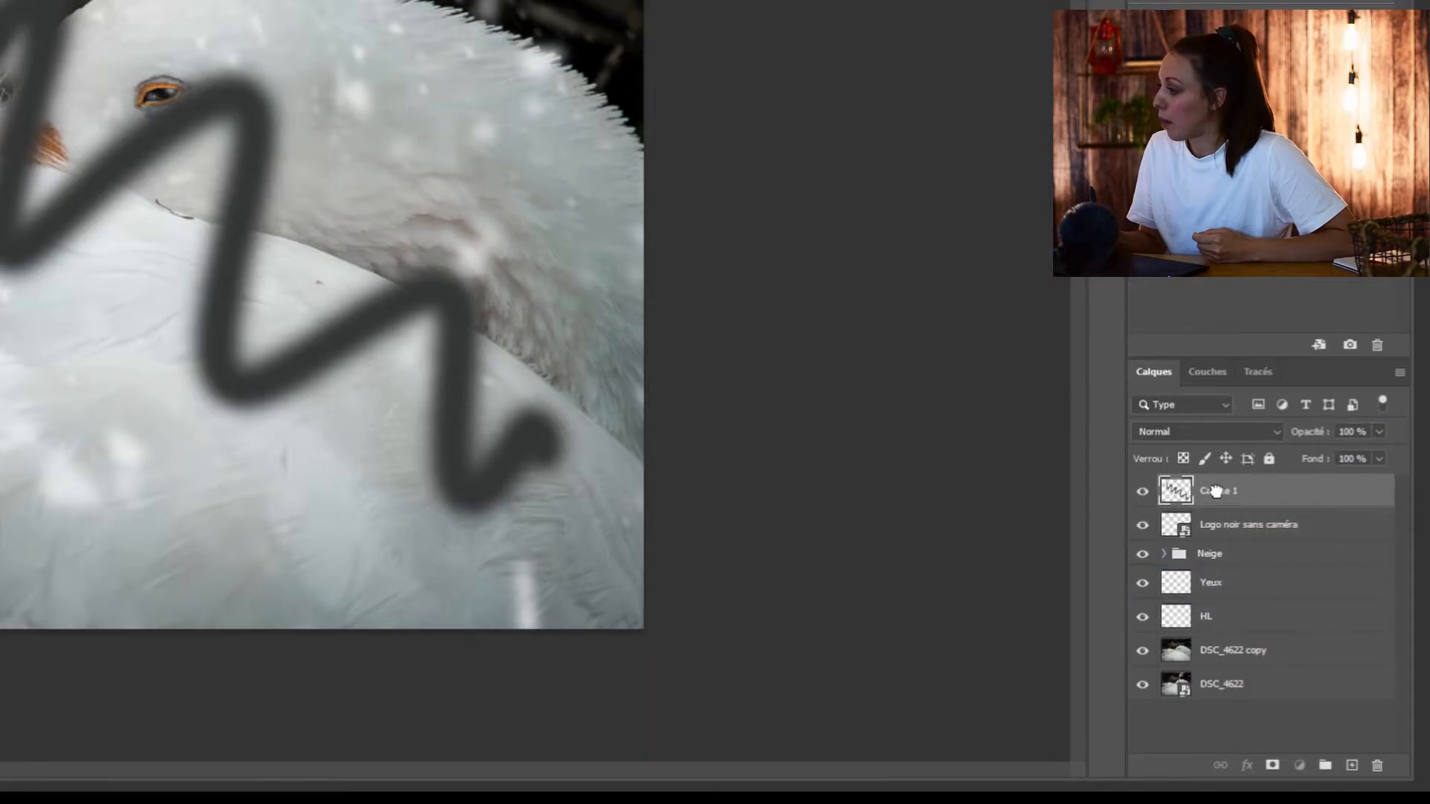
- Preview the blending modes on Calque 1, keeping Normal, and try a lower opacity before restoring it to 100 %
click(1177, 438)
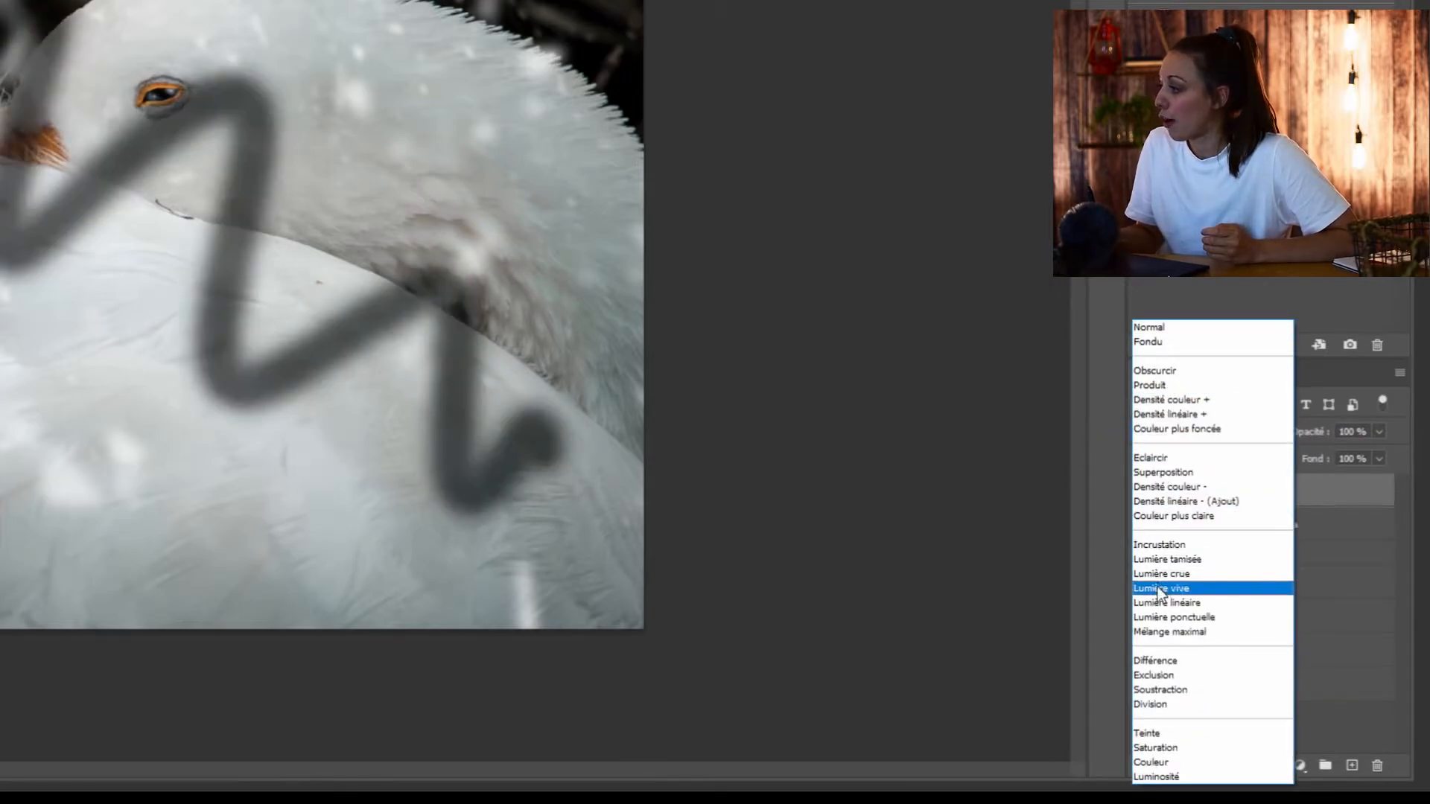
click(1342, 453)
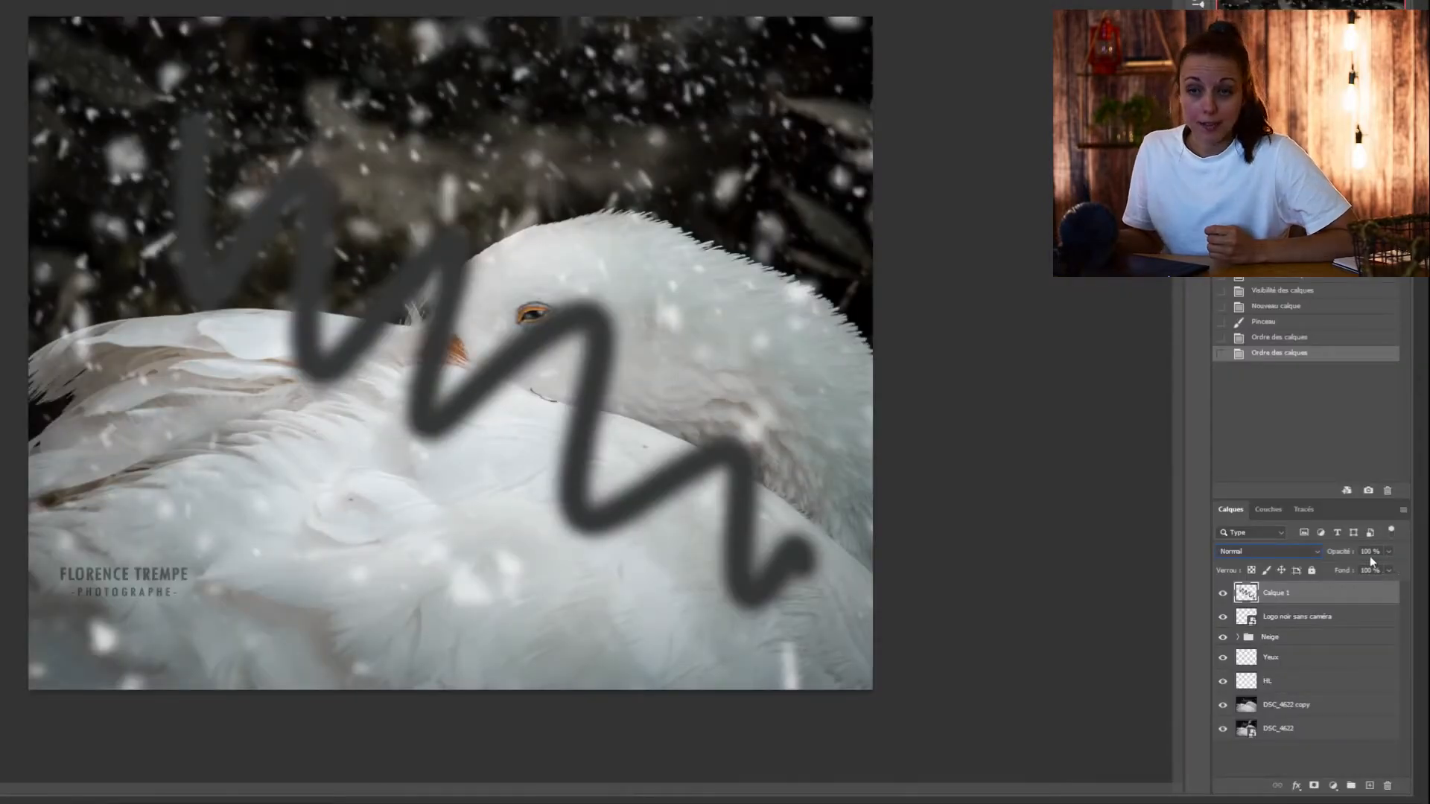
click(1389, 553)
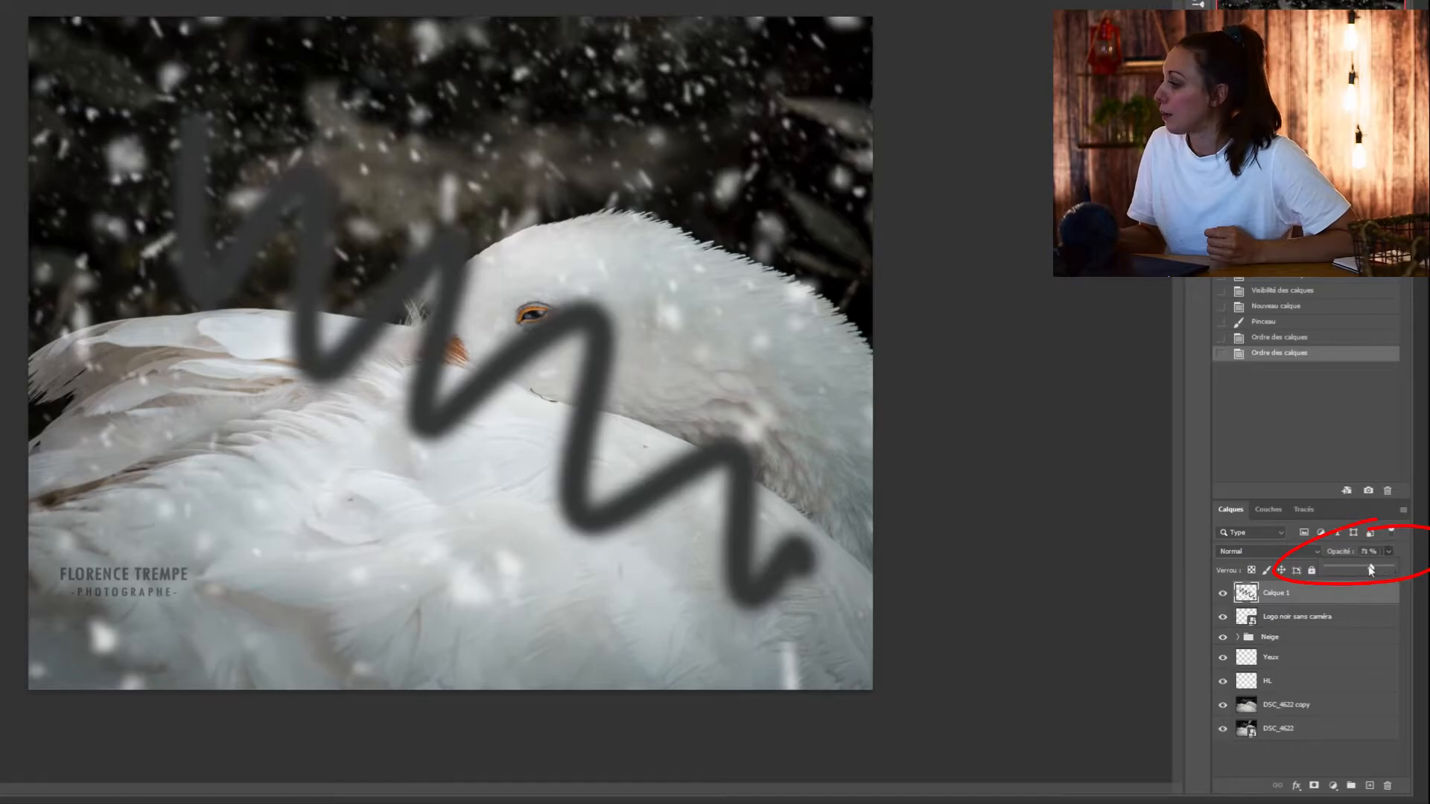
mouse_move(1350, 574)
mouse_down()
mouse_move(1315, 586)
mouse_move(1411, 574)
mouse_up()
- Delete the painted Calque 1 layer
click(1308, 597)
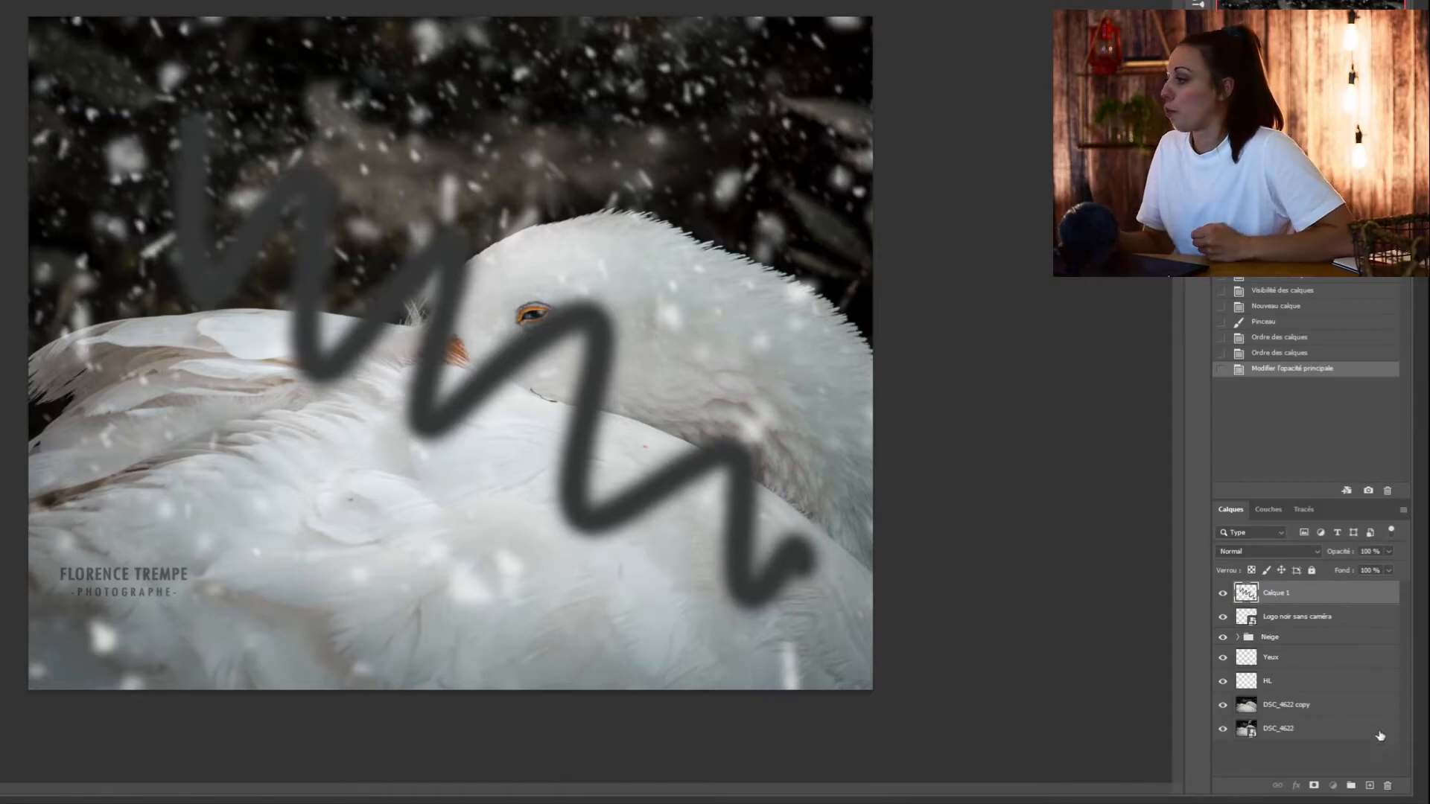
click(1387, 786)
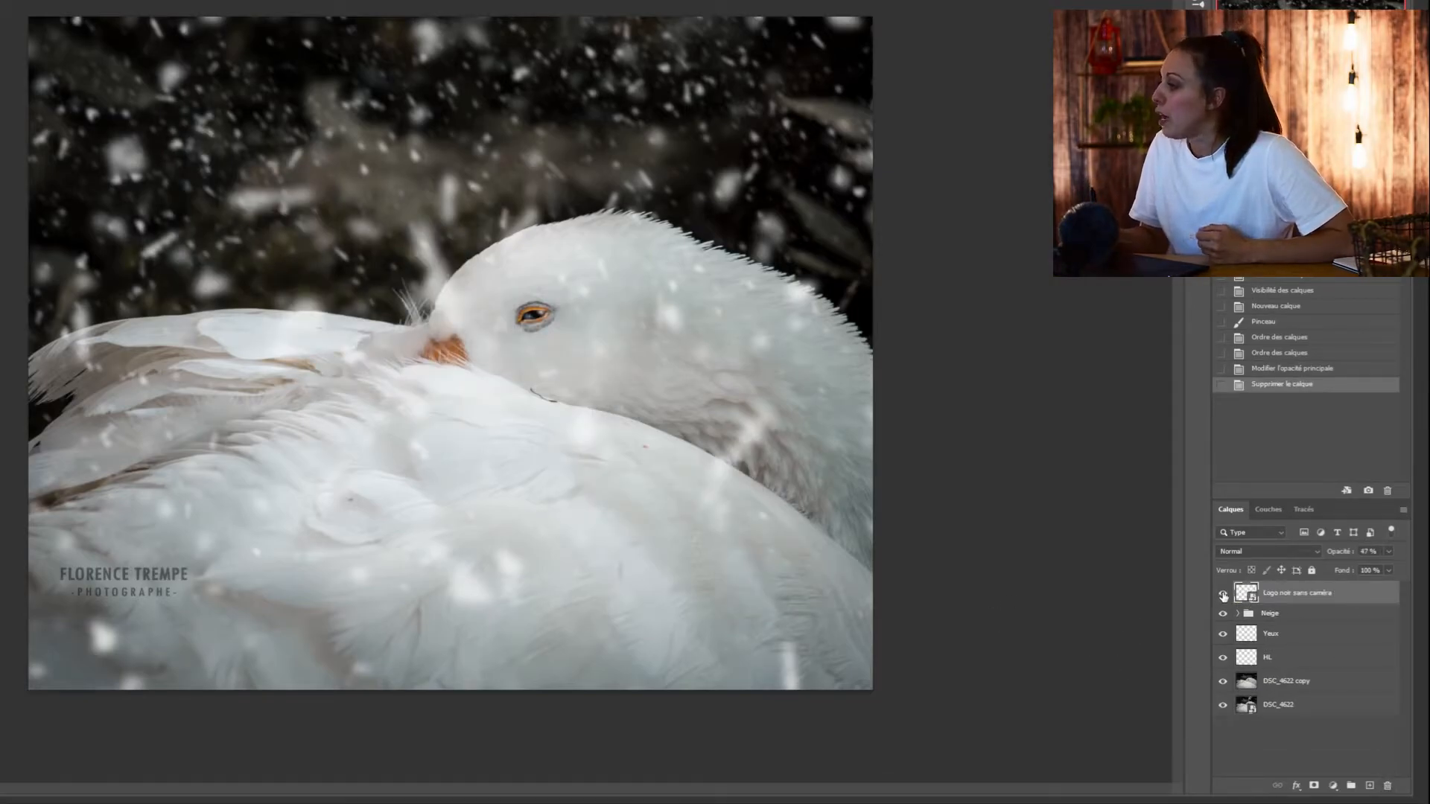
- Hide every layer above DSC_4622 and select the DSC_4622 base layer
drag(1223, 596, 1225, 682)
click(1223, 682)
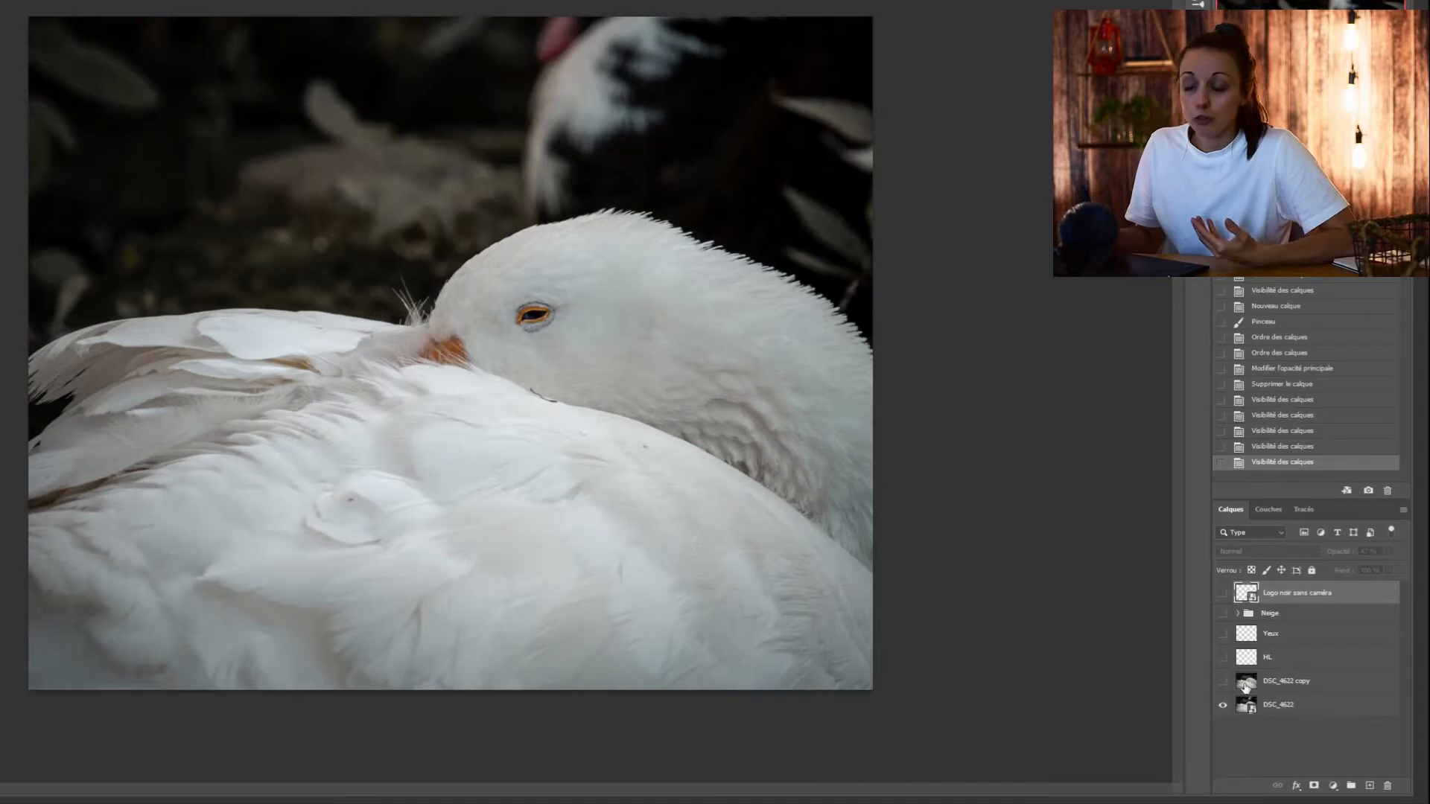
click(1332, 712)
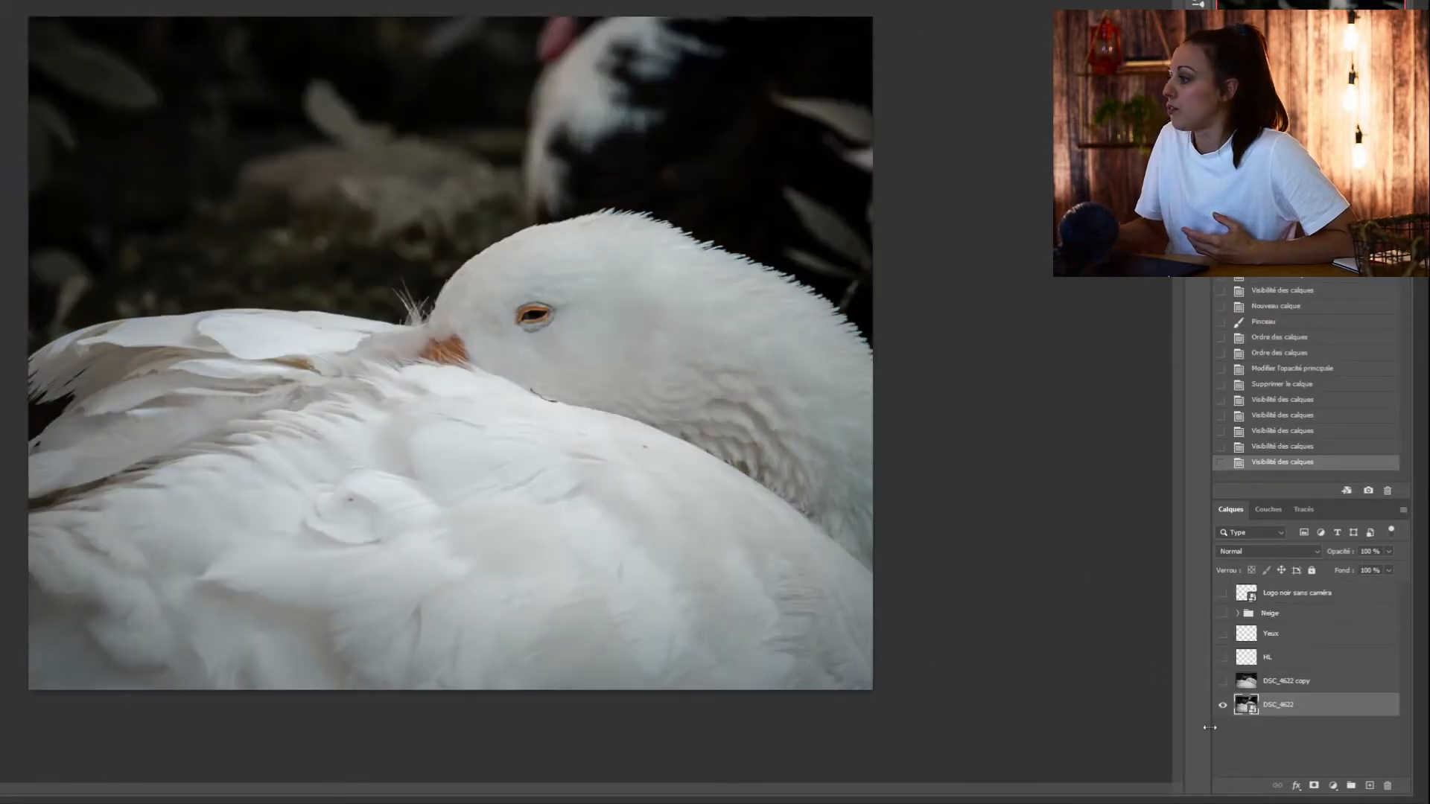
- Show the DSC_4622 copy layer and the HL layer again, selecting each one in turn
click(1223, 681)
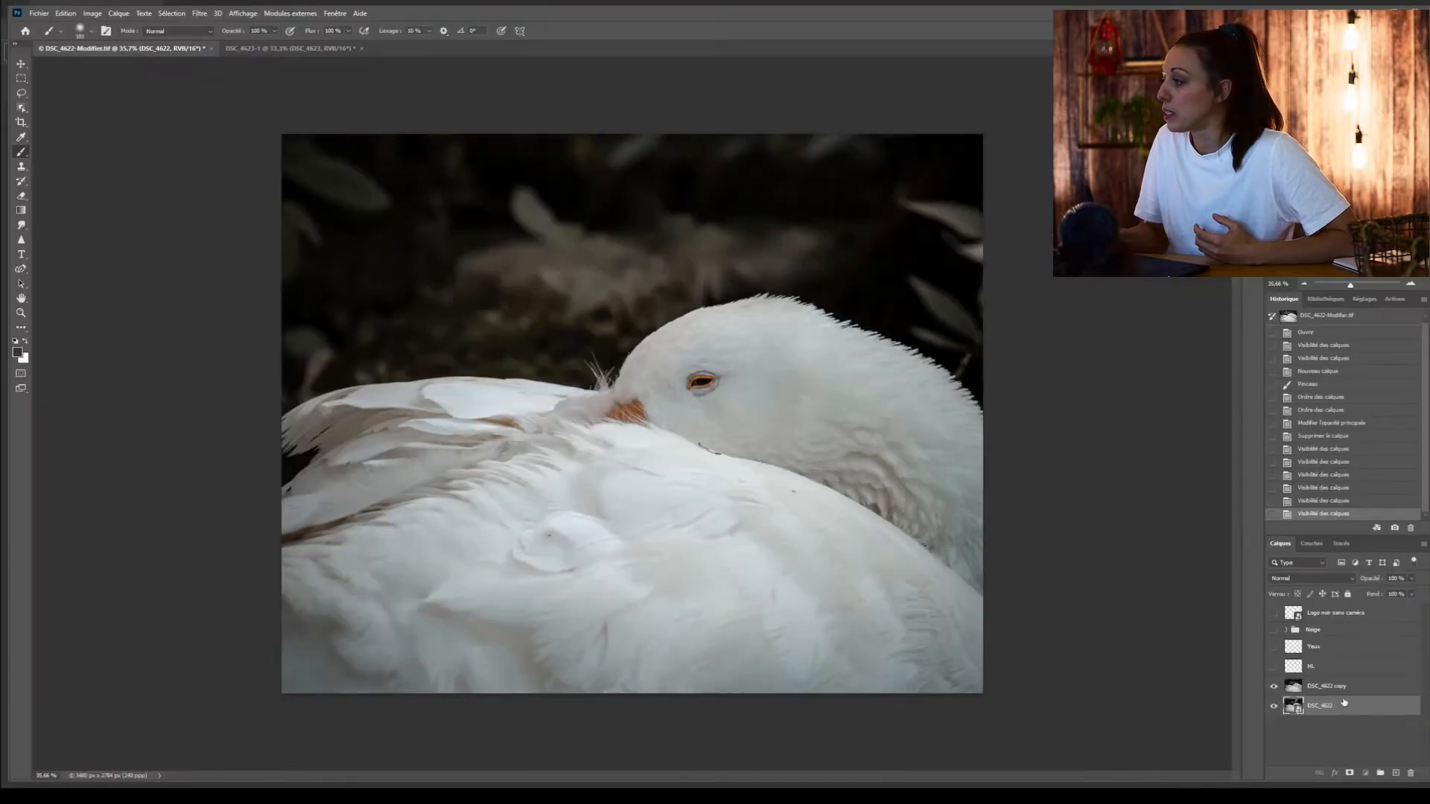
click(1342, 687)
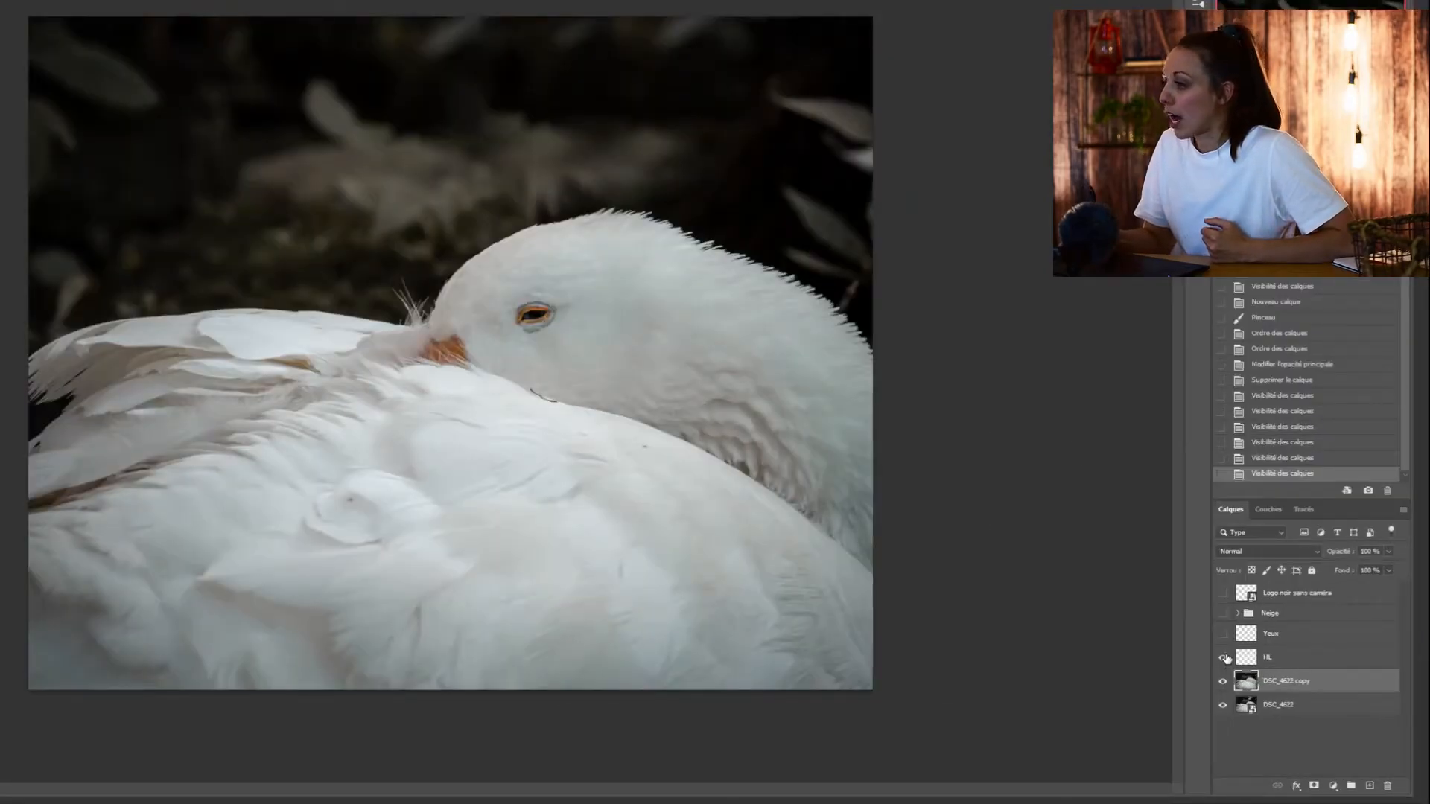
click(1225, 659)
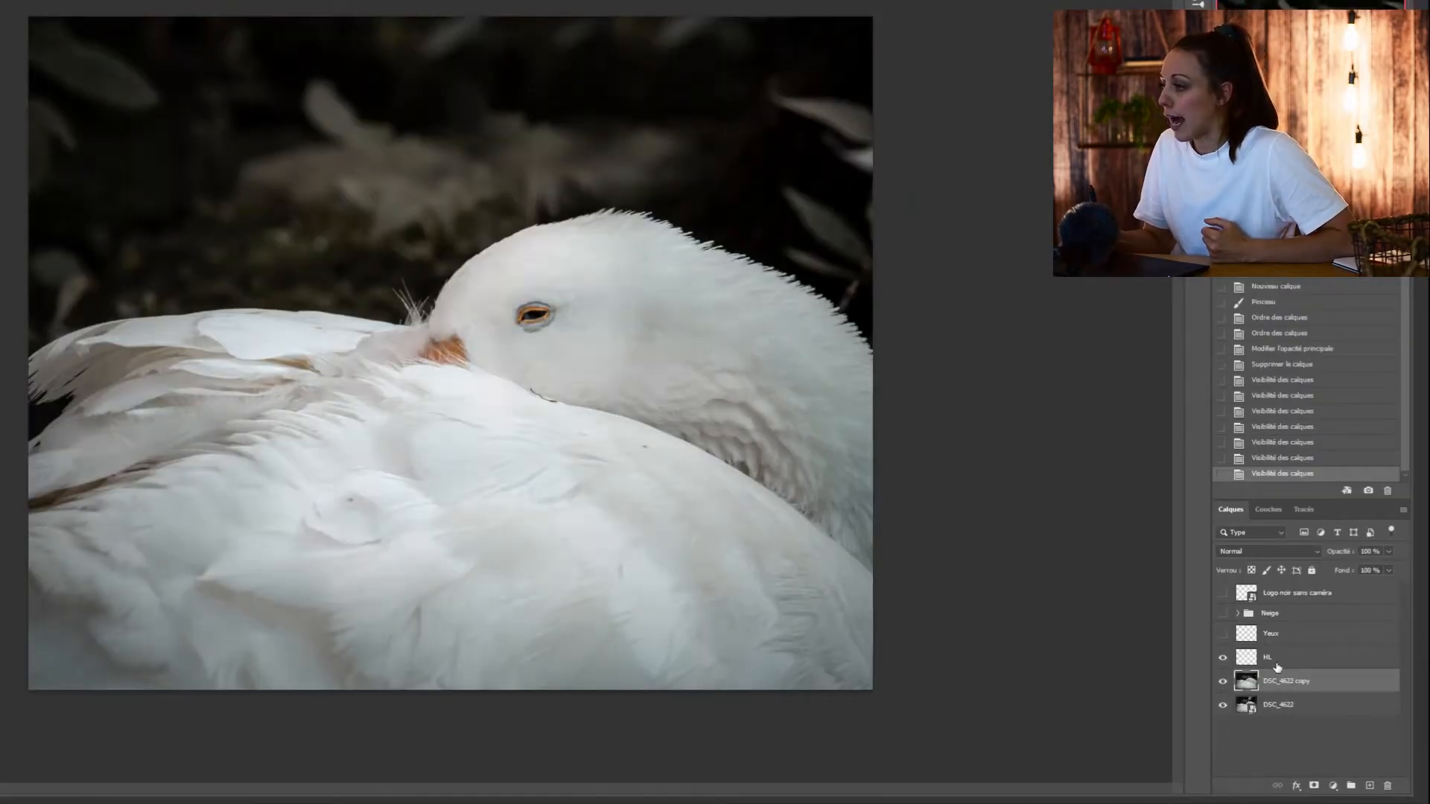
click(1282, 659)
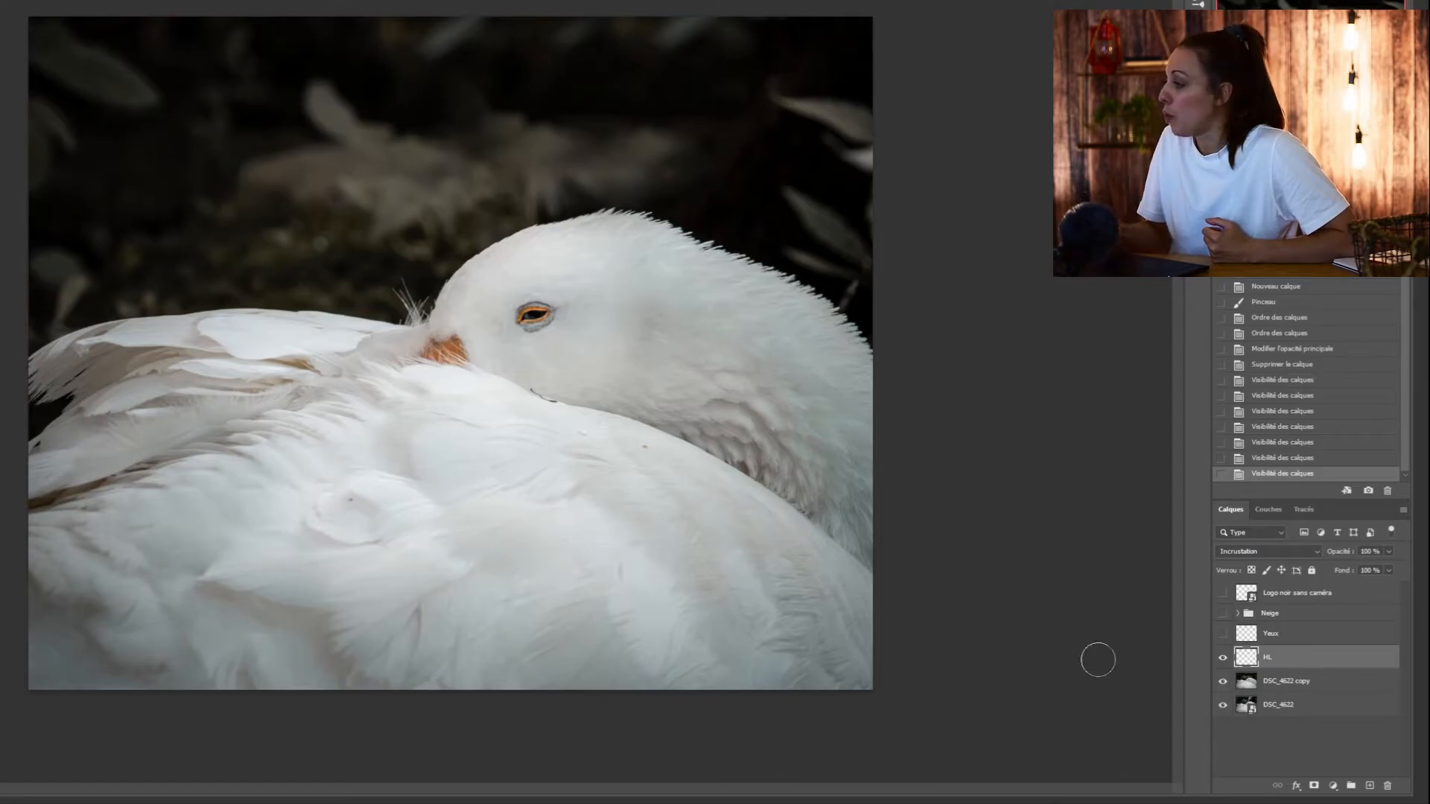
- Compare the image with and without the HL layer and check its blending mode, keeping Incrustation
click(1225, 658)
click(1225, 658)
click(1223, 658)
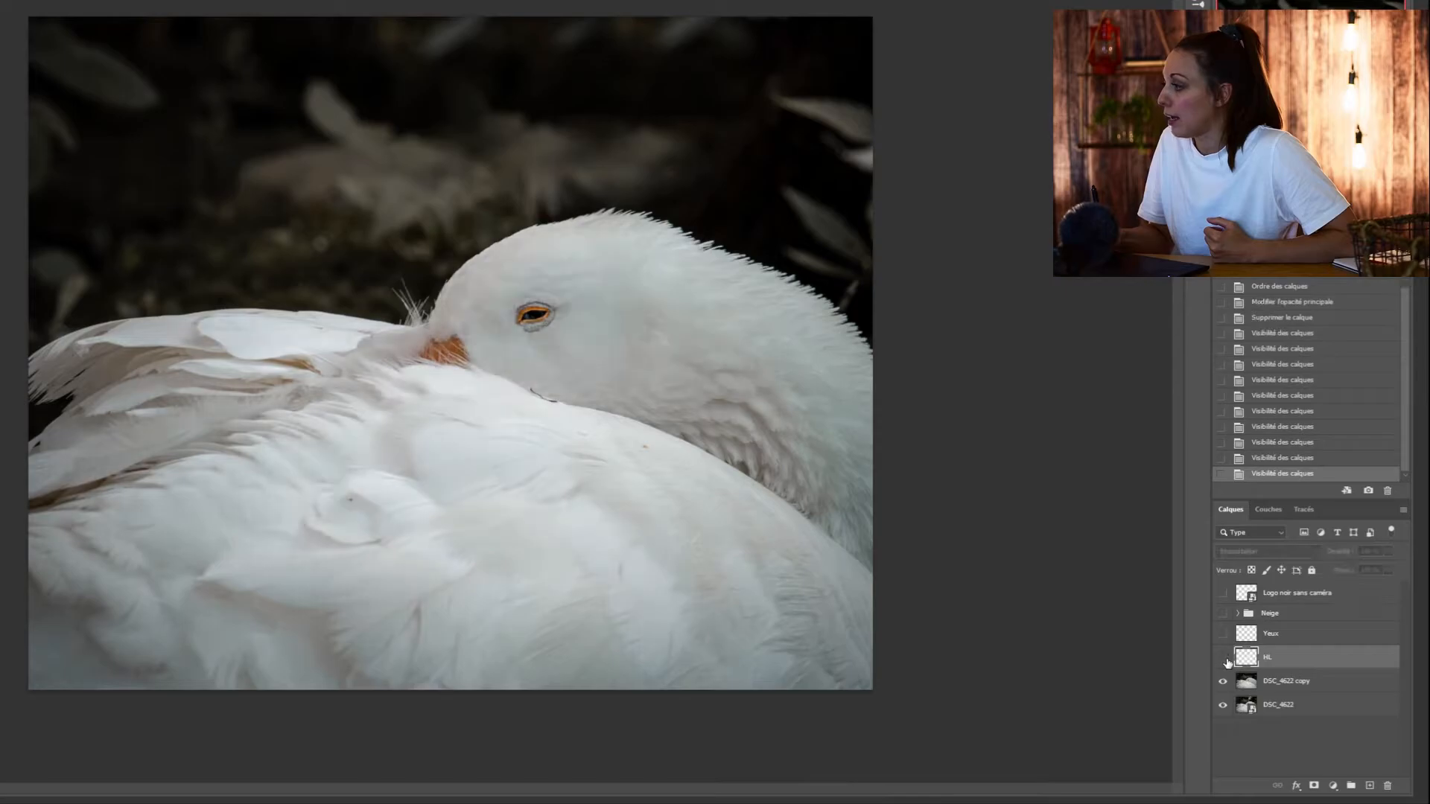
click(1223, 658)
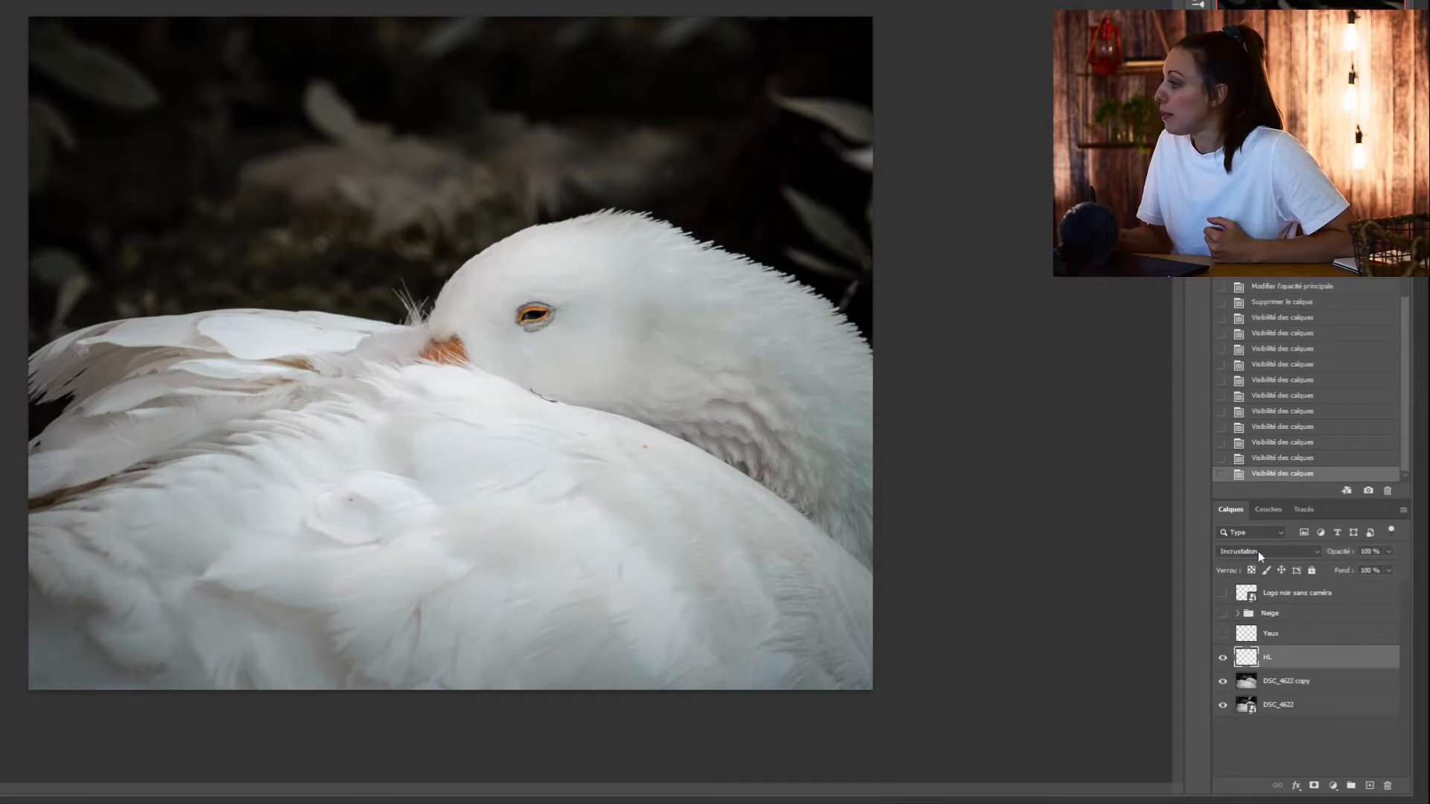
click(1258, 551)
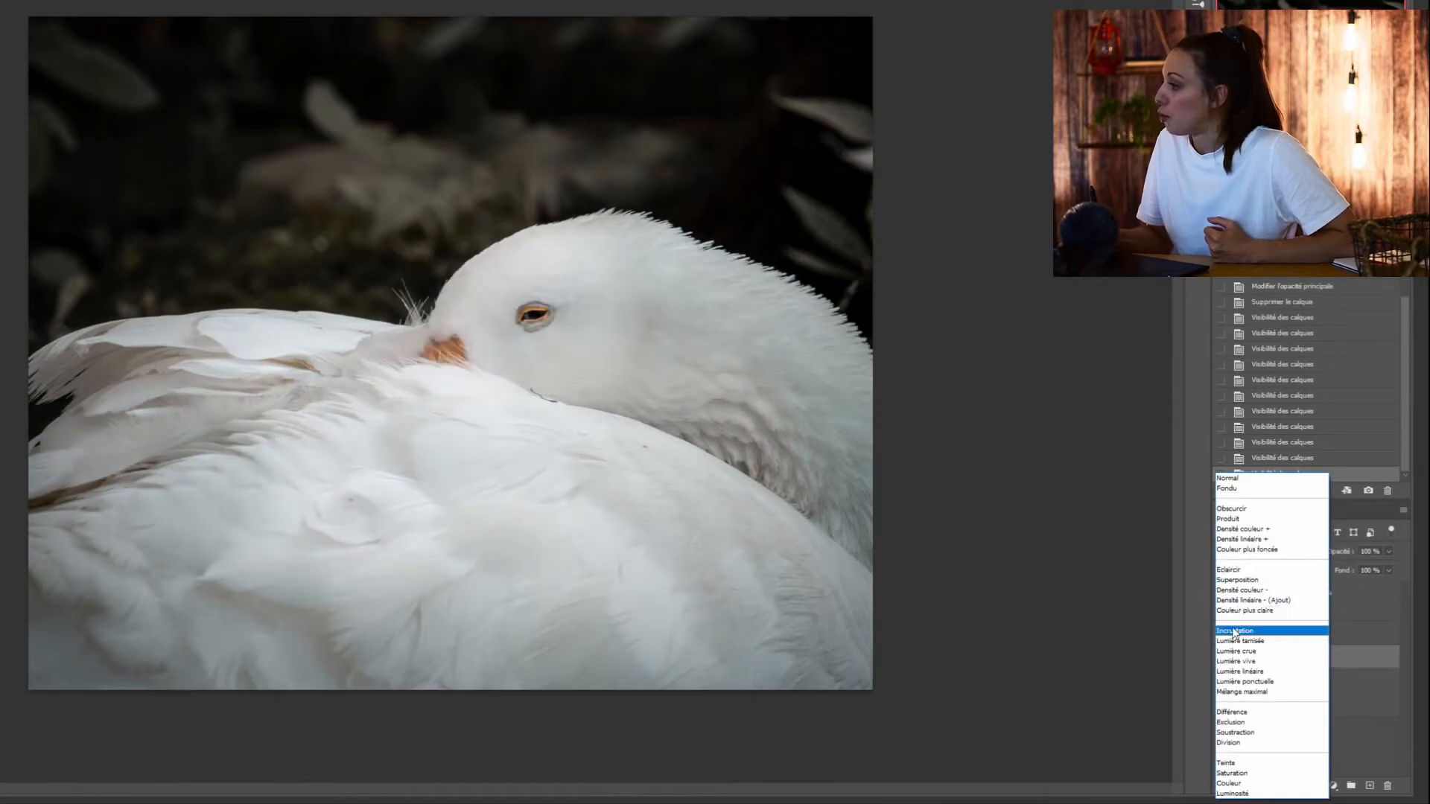
click(1235, 631)
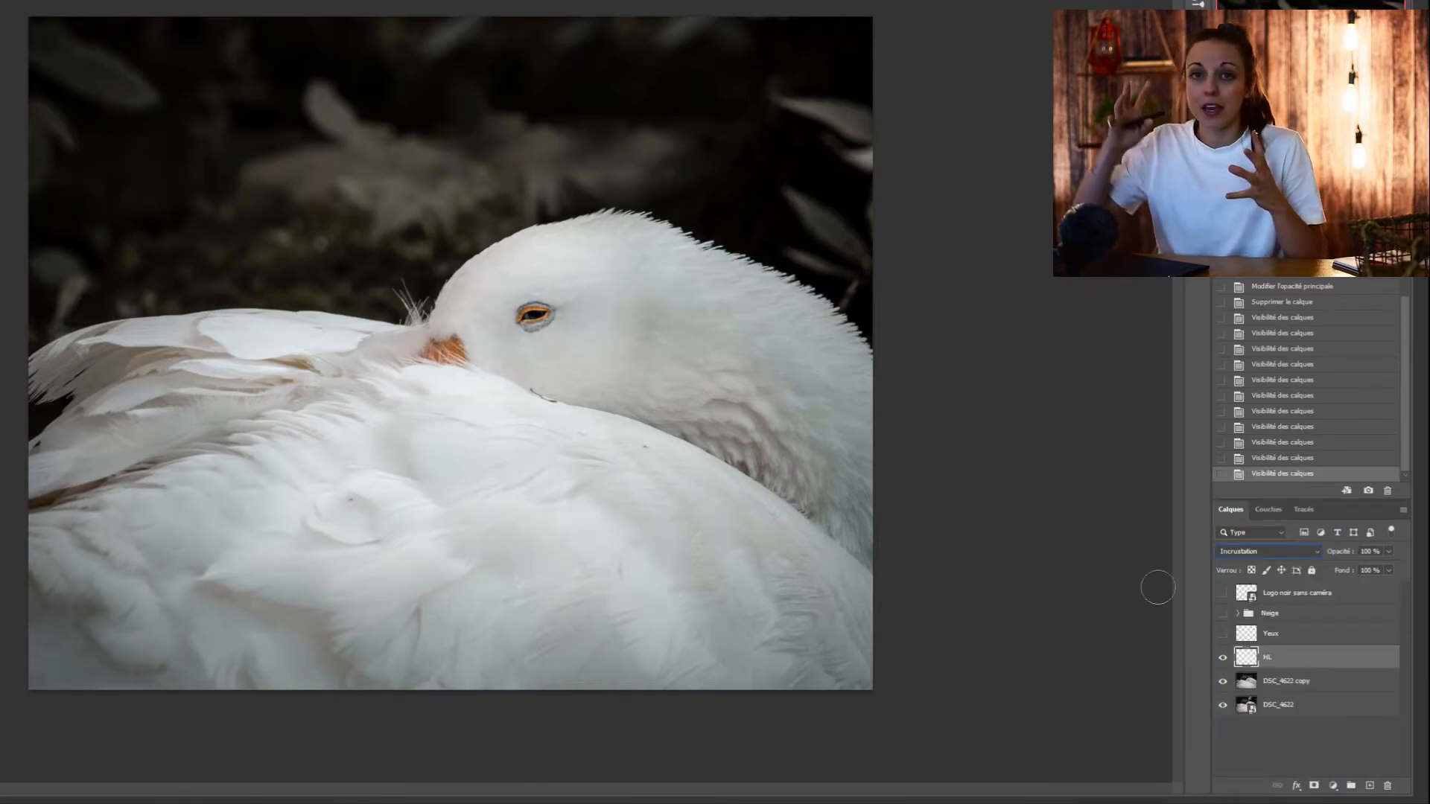
- Make the Yeux layer visible and select it, toggling it off and on to compare the goose's eye
click(1222, 635)
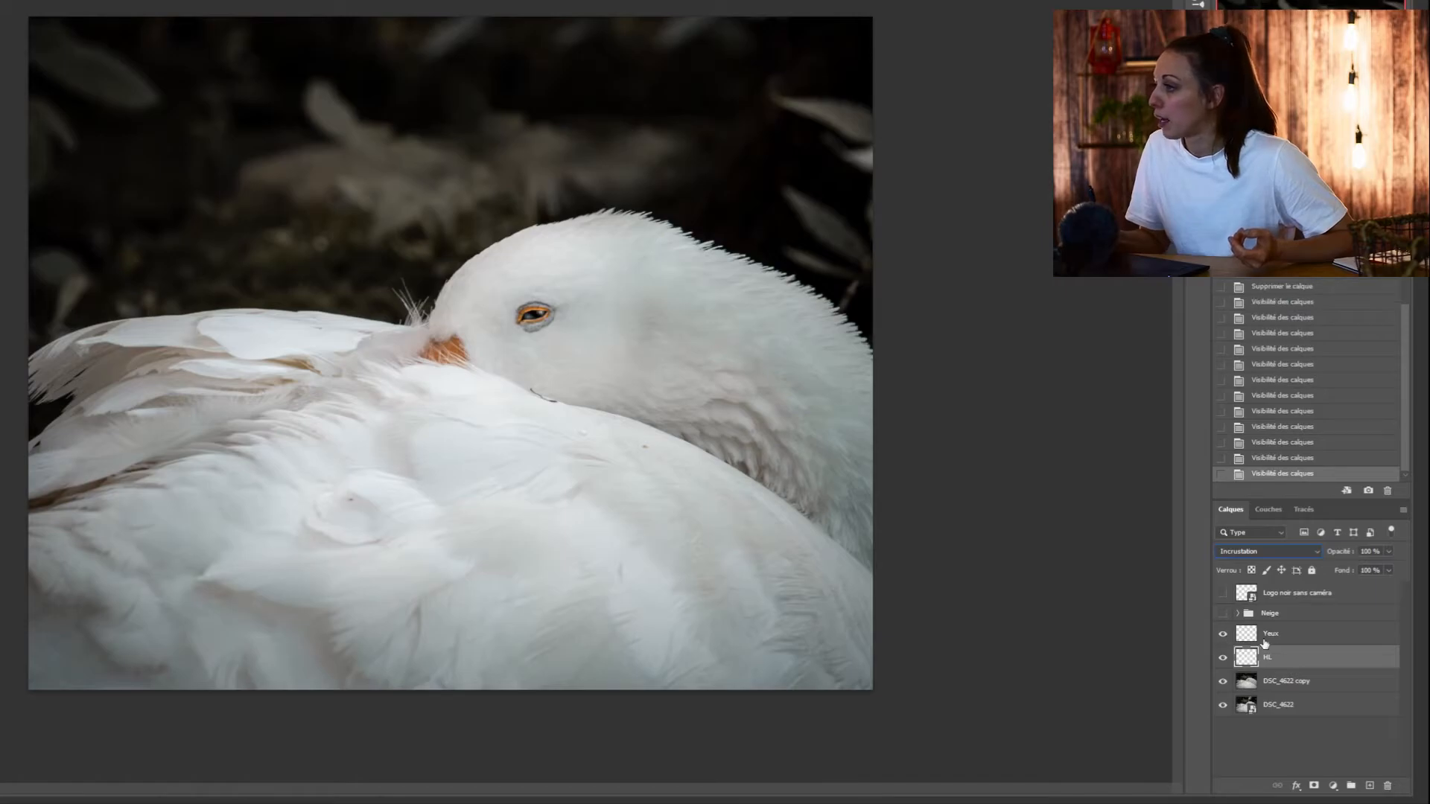
click(1288, 639)
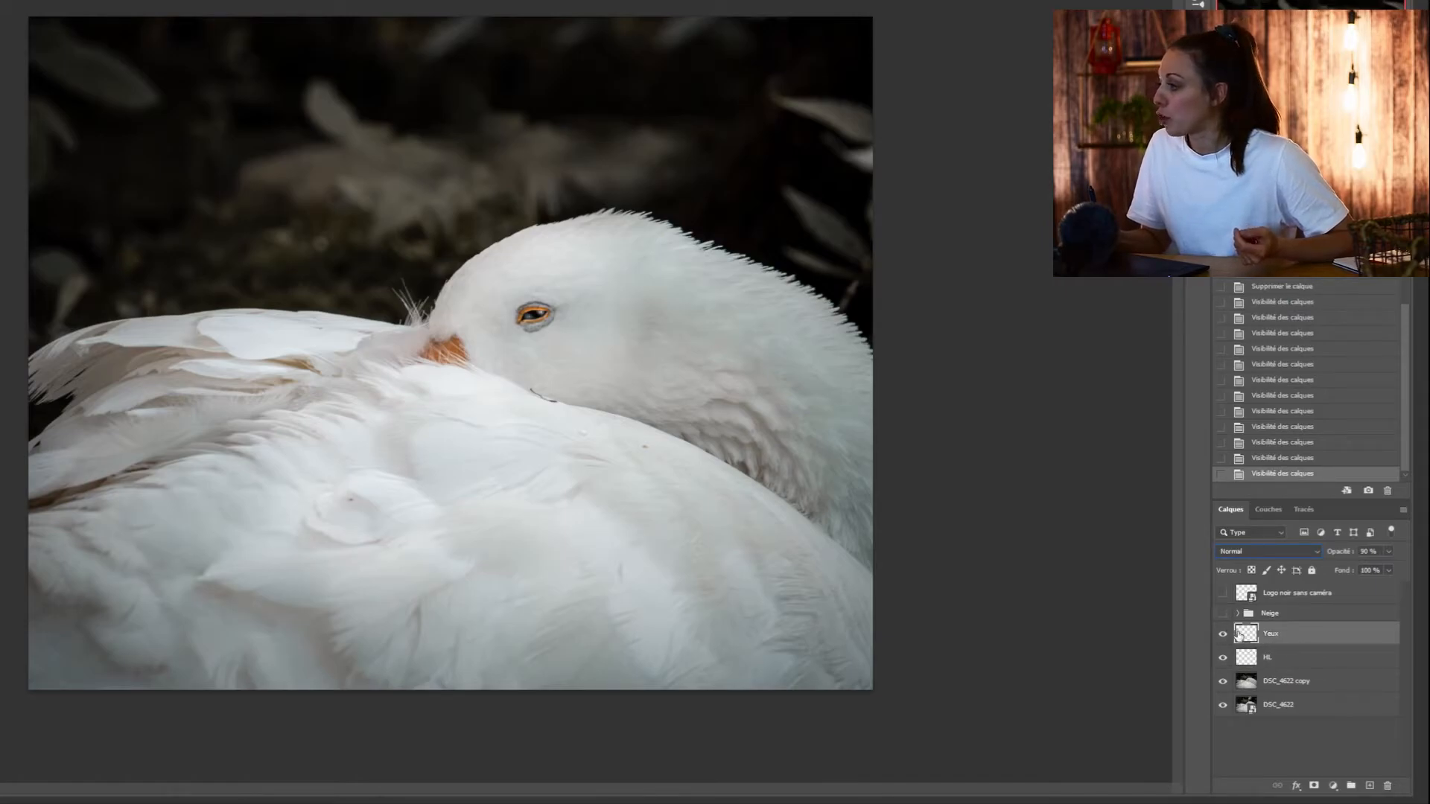
click(1223, 633)
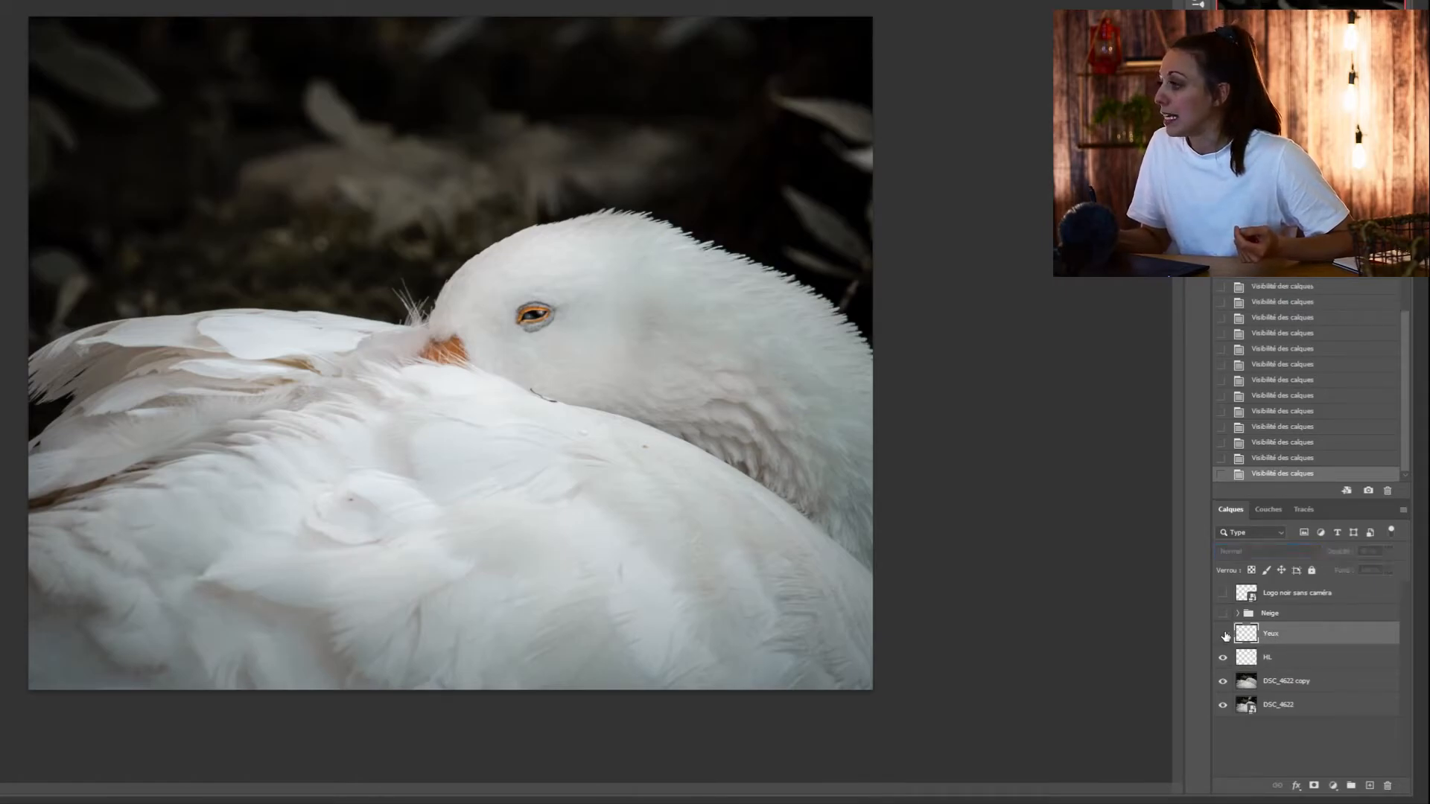
click(1225, 634)
- Try the Yeux layer beneath DSC_4622 at the bottom of the stack and move it back above HL
drag(1278, 638, 1278, 716)
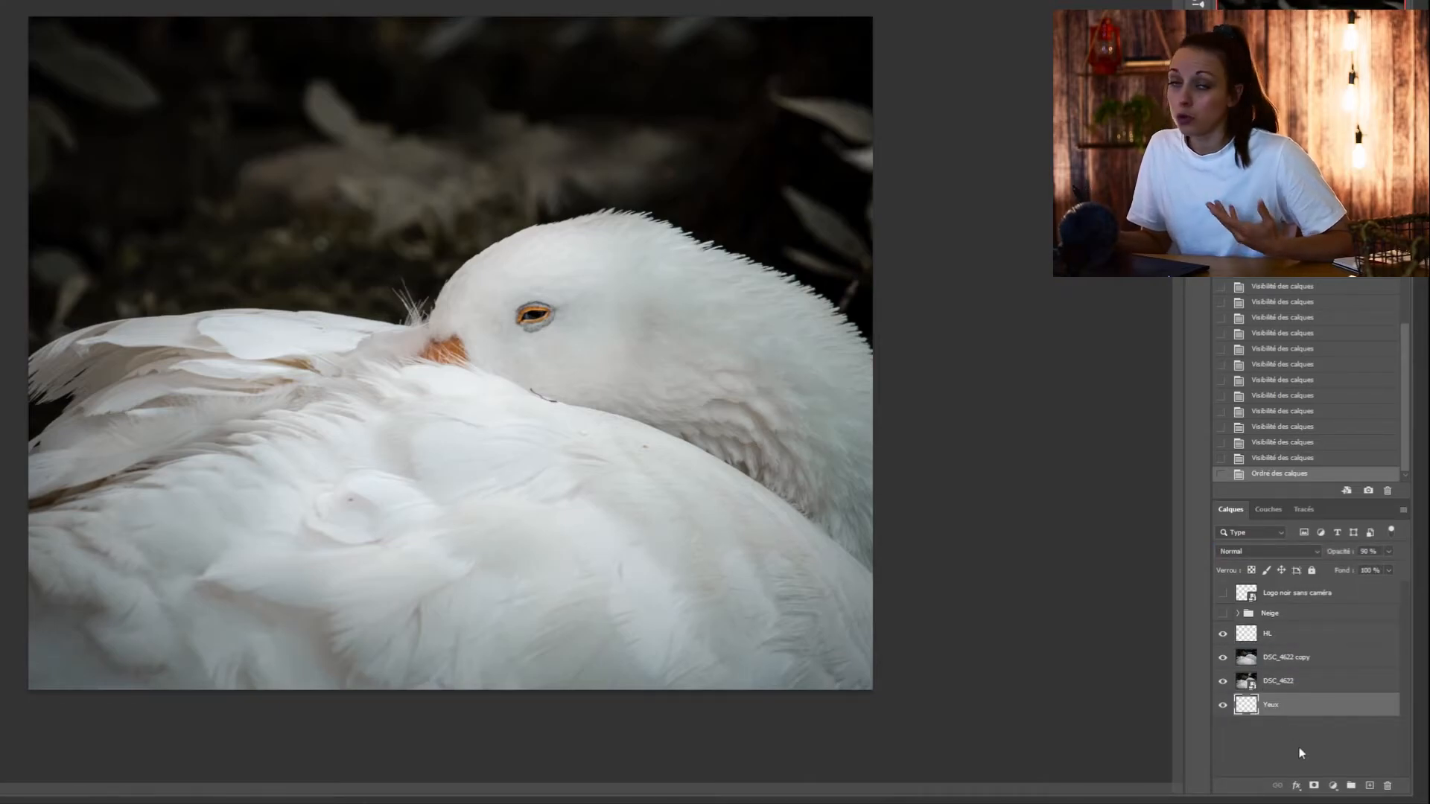
drag(1275, 636, 1273, 630)
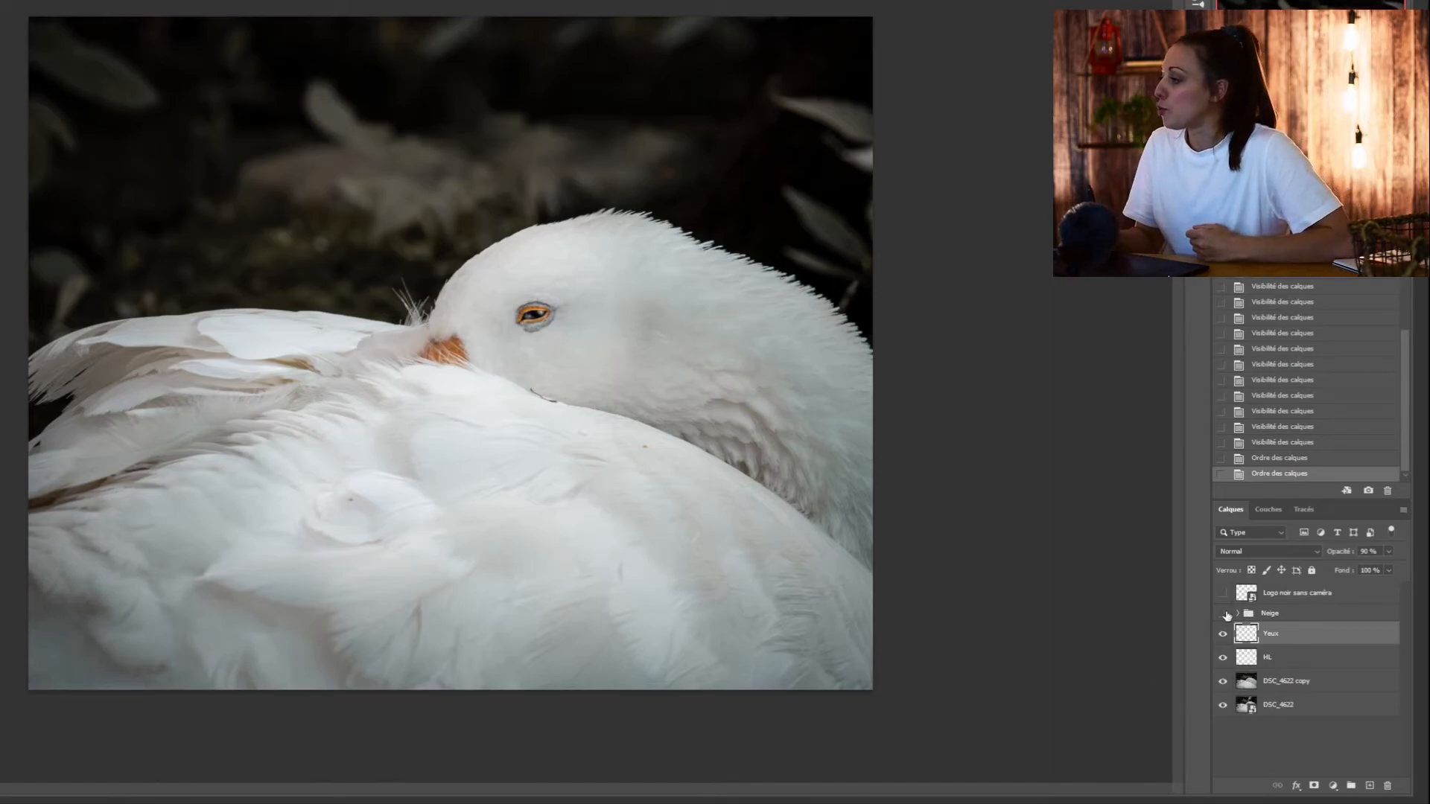
- Expand the Neige group and ungroup its neige 1 and neige 2 layers
click(1270, 615)
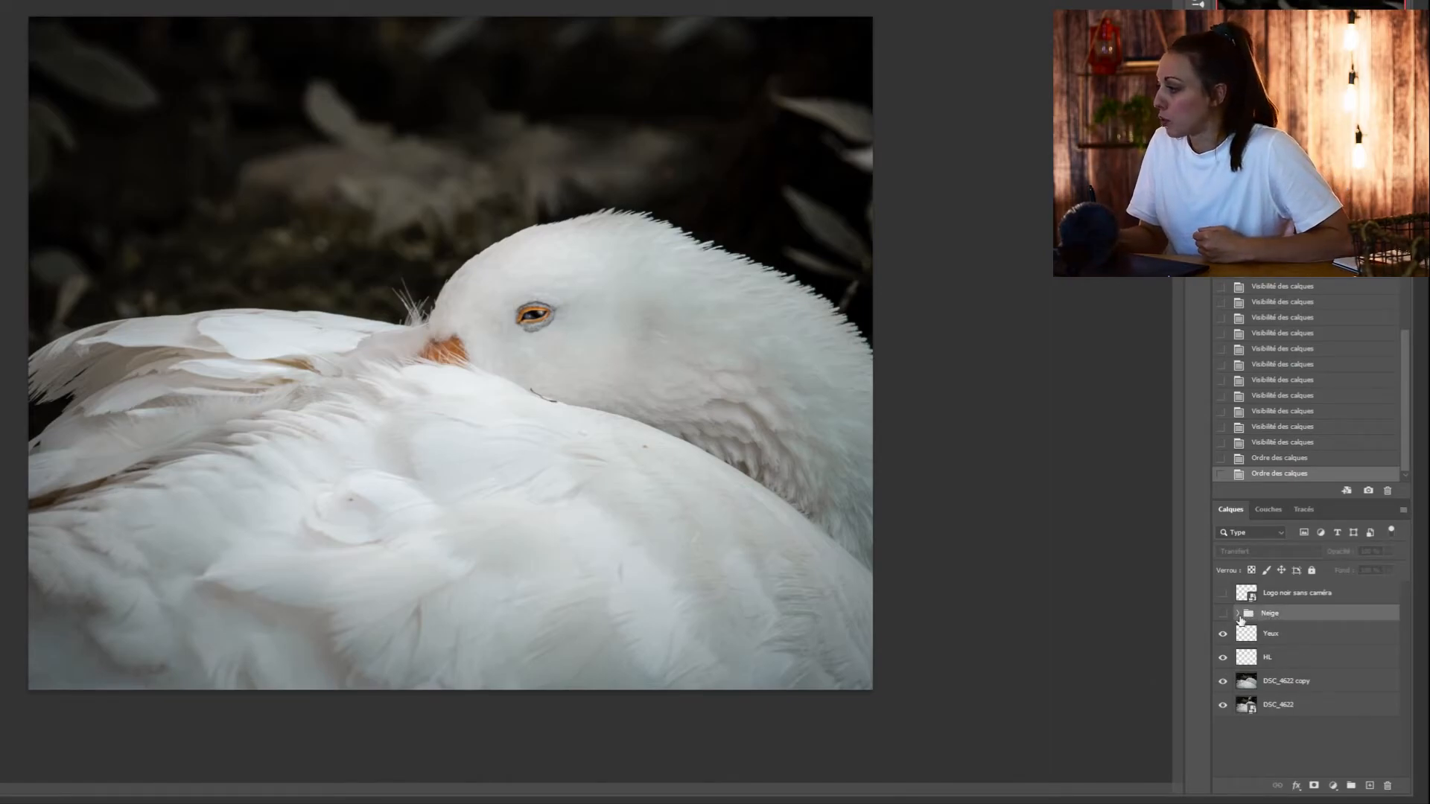
click(1239, 615)
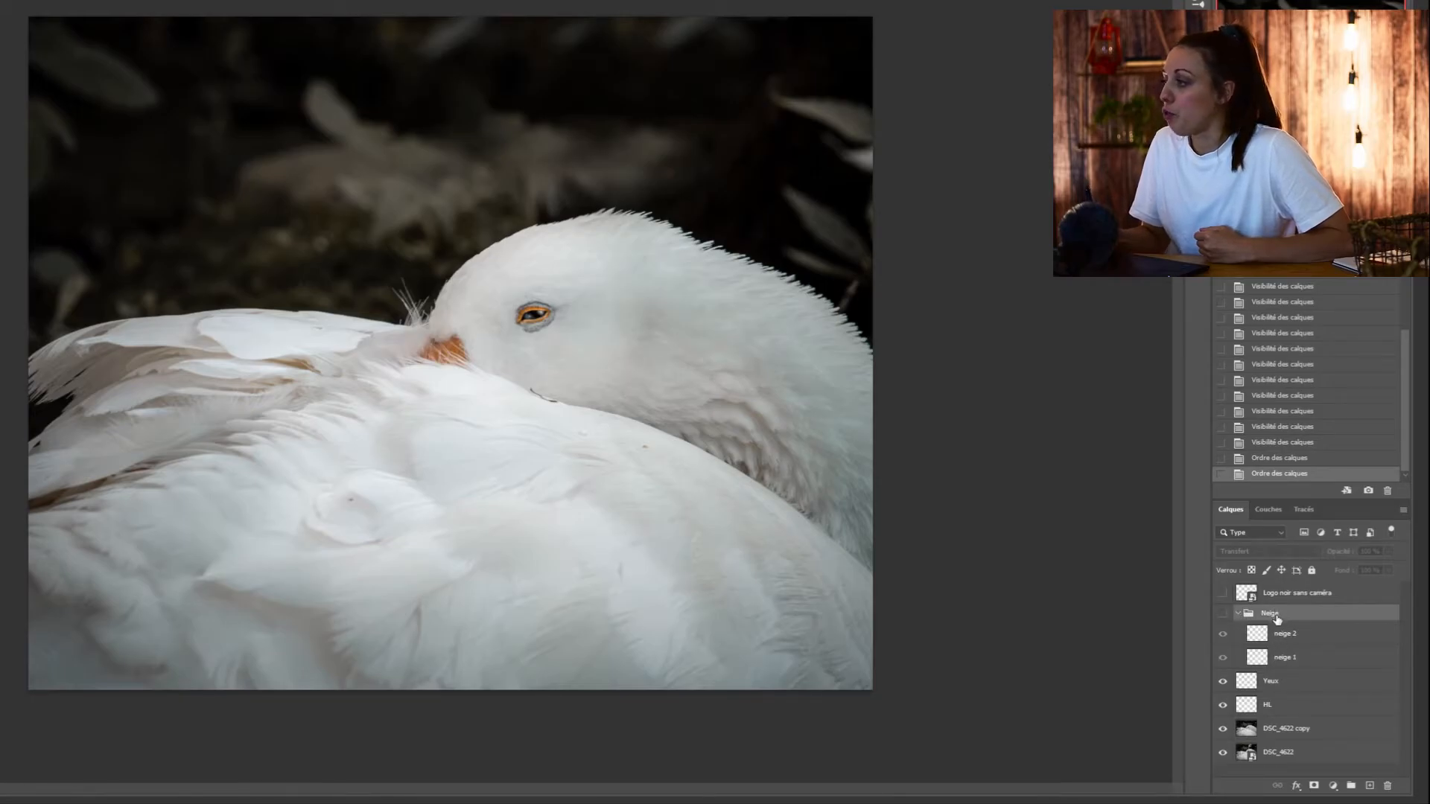
right_click(1274, 614)
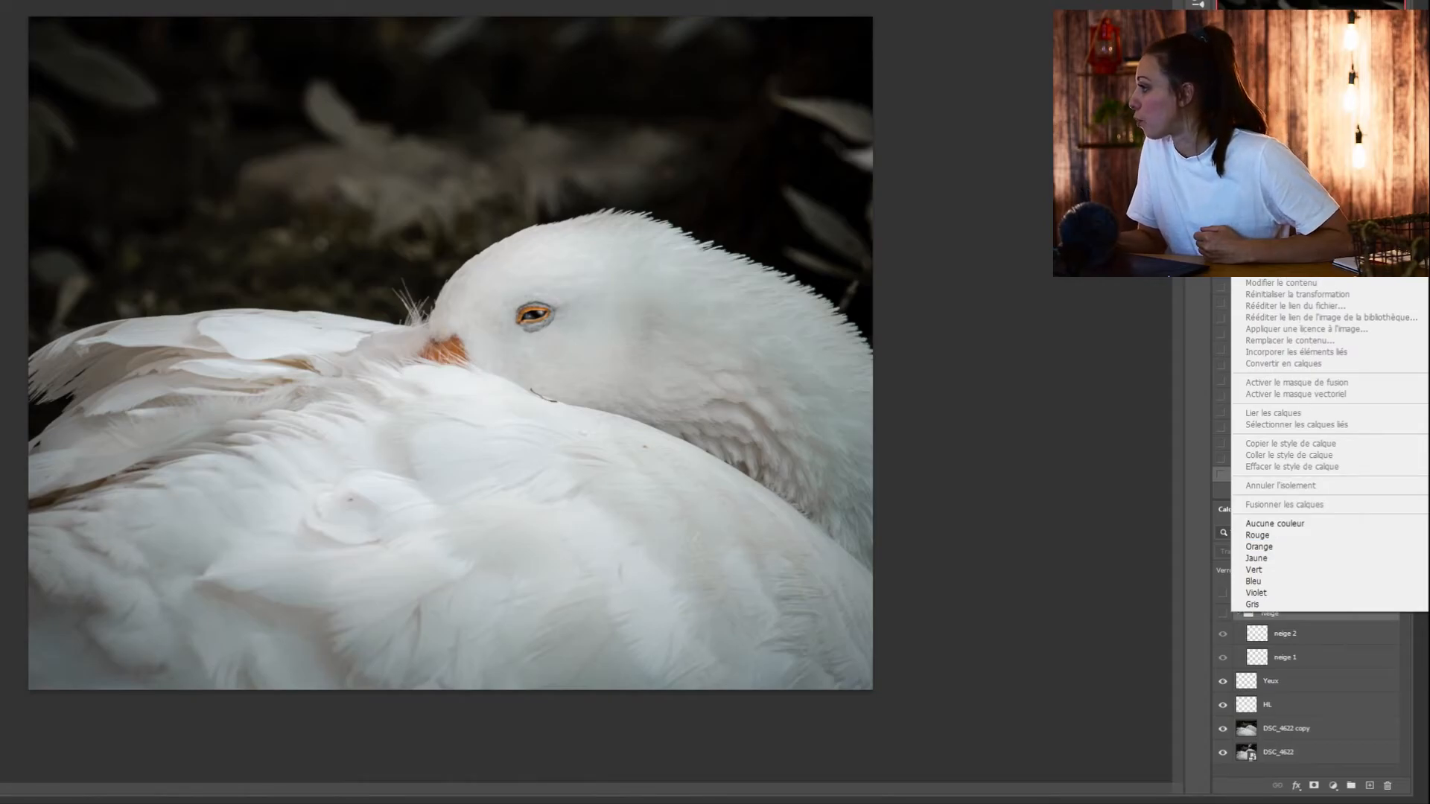
click(1282, 168)
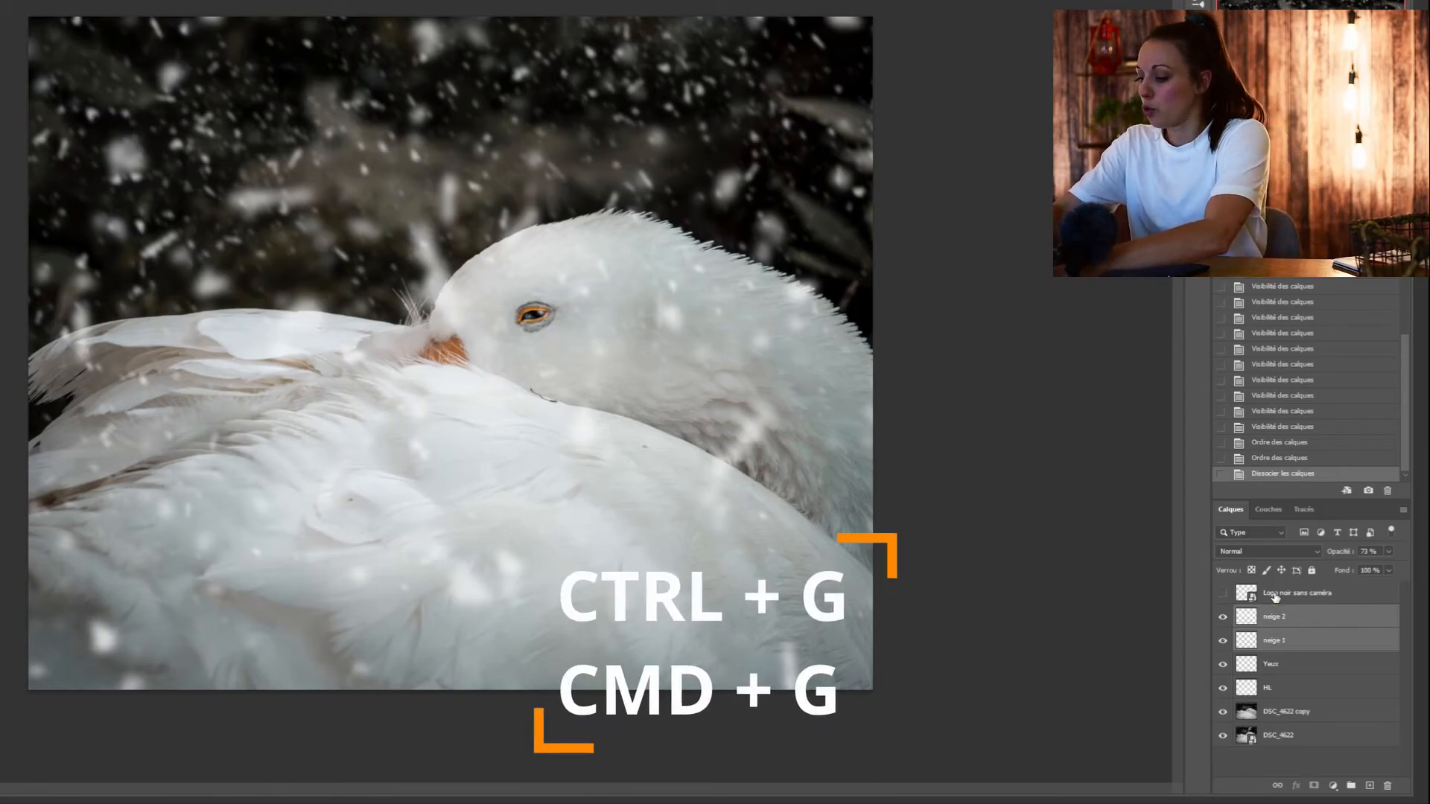
- Group the neige 1 and neige 2 layers and name the group Neige
key(ctrl+g)
double_click(1268, 612)
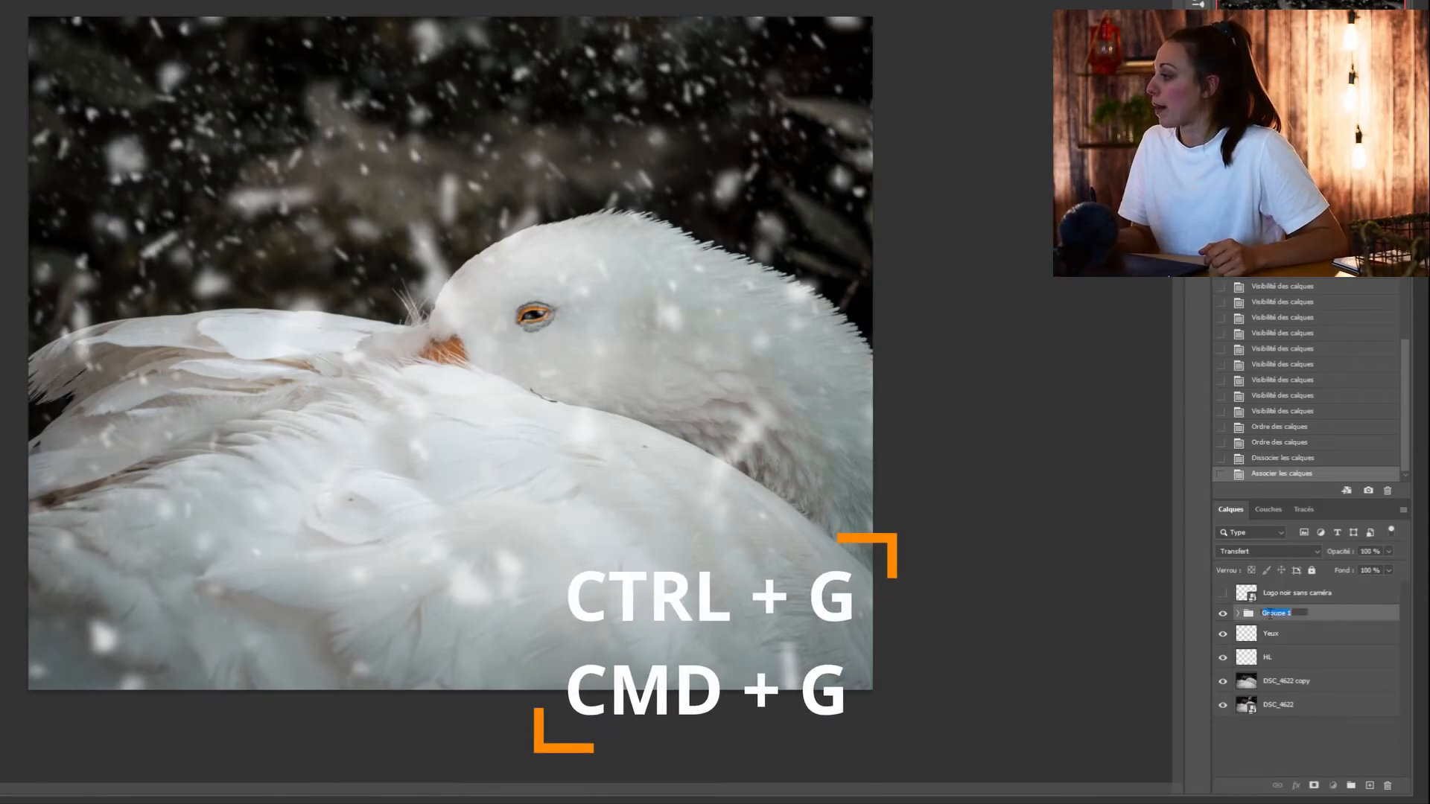
text(Neige)
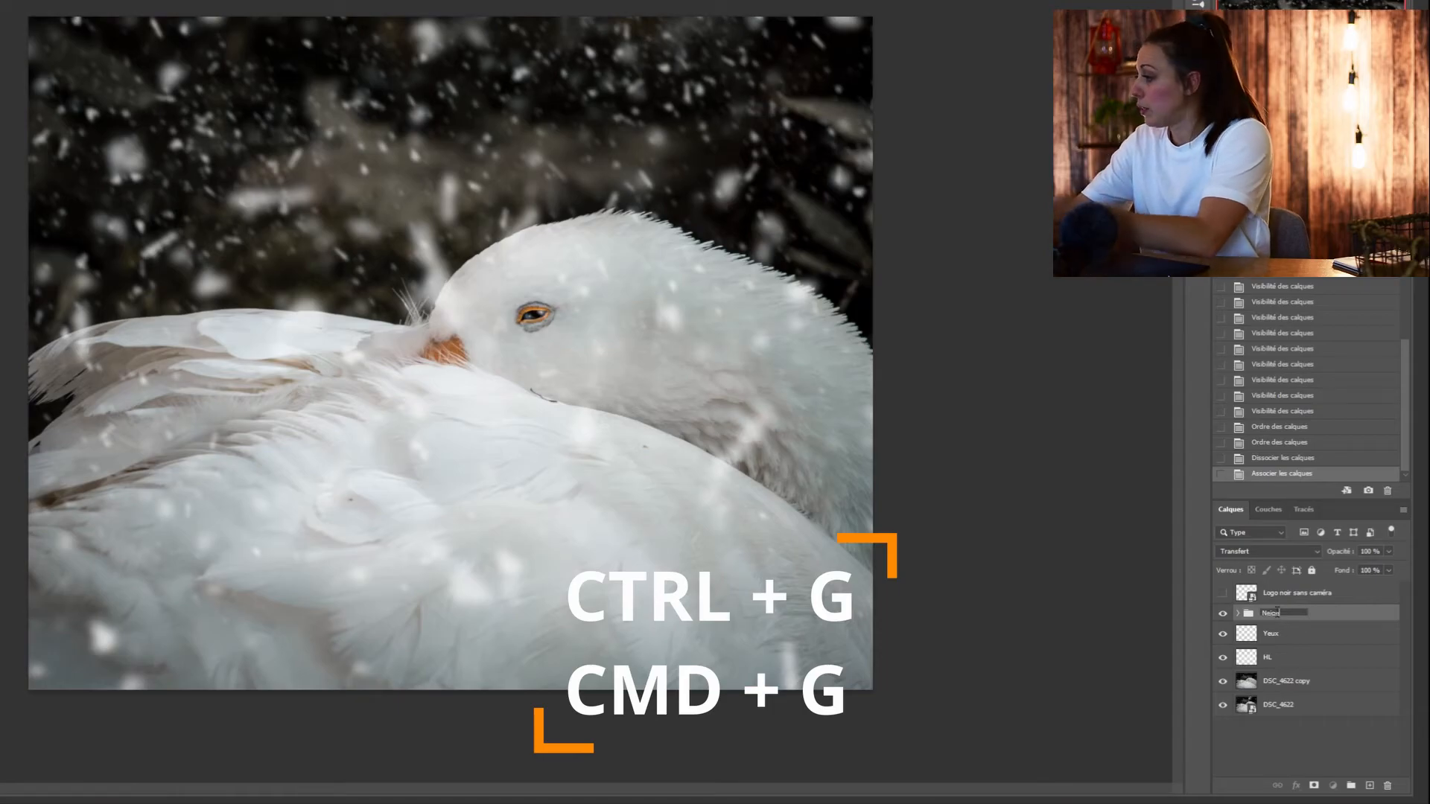
key(Return)
- Expand and collapse the Neige group to view its layers, and compare the image with the group hidden and shown
click(1237, 614)
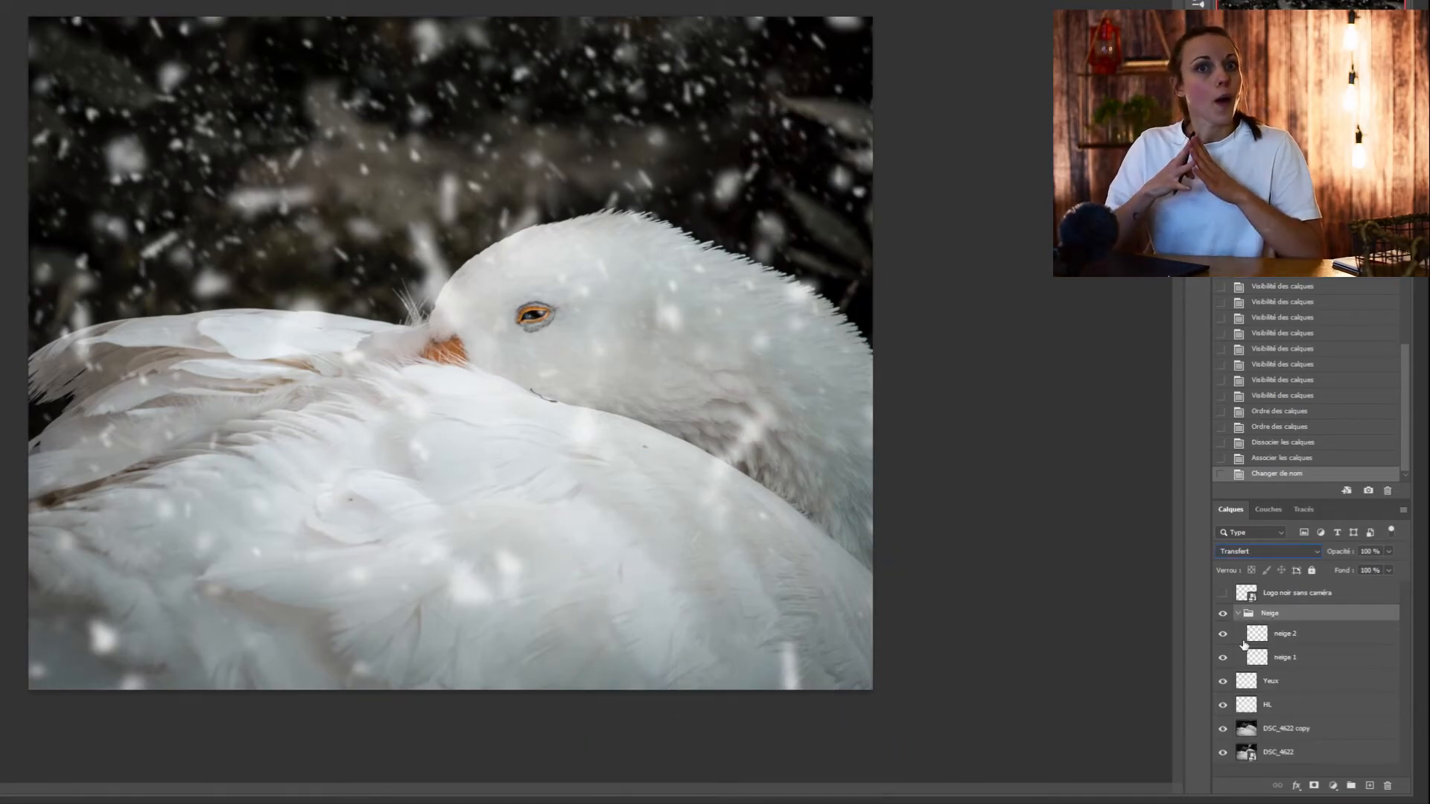
click(1237, 613)
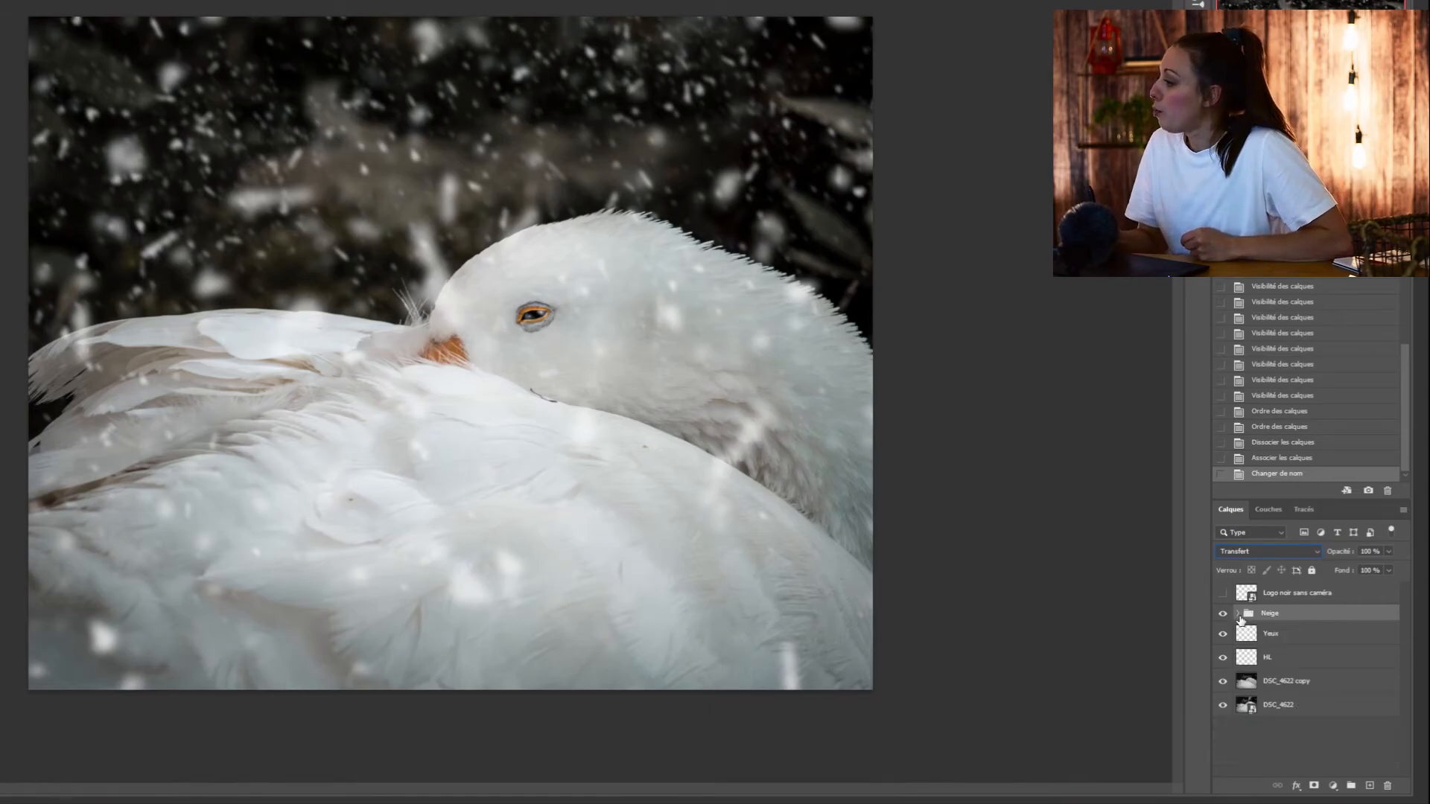
click(1222, 613)
click(1222, 613)
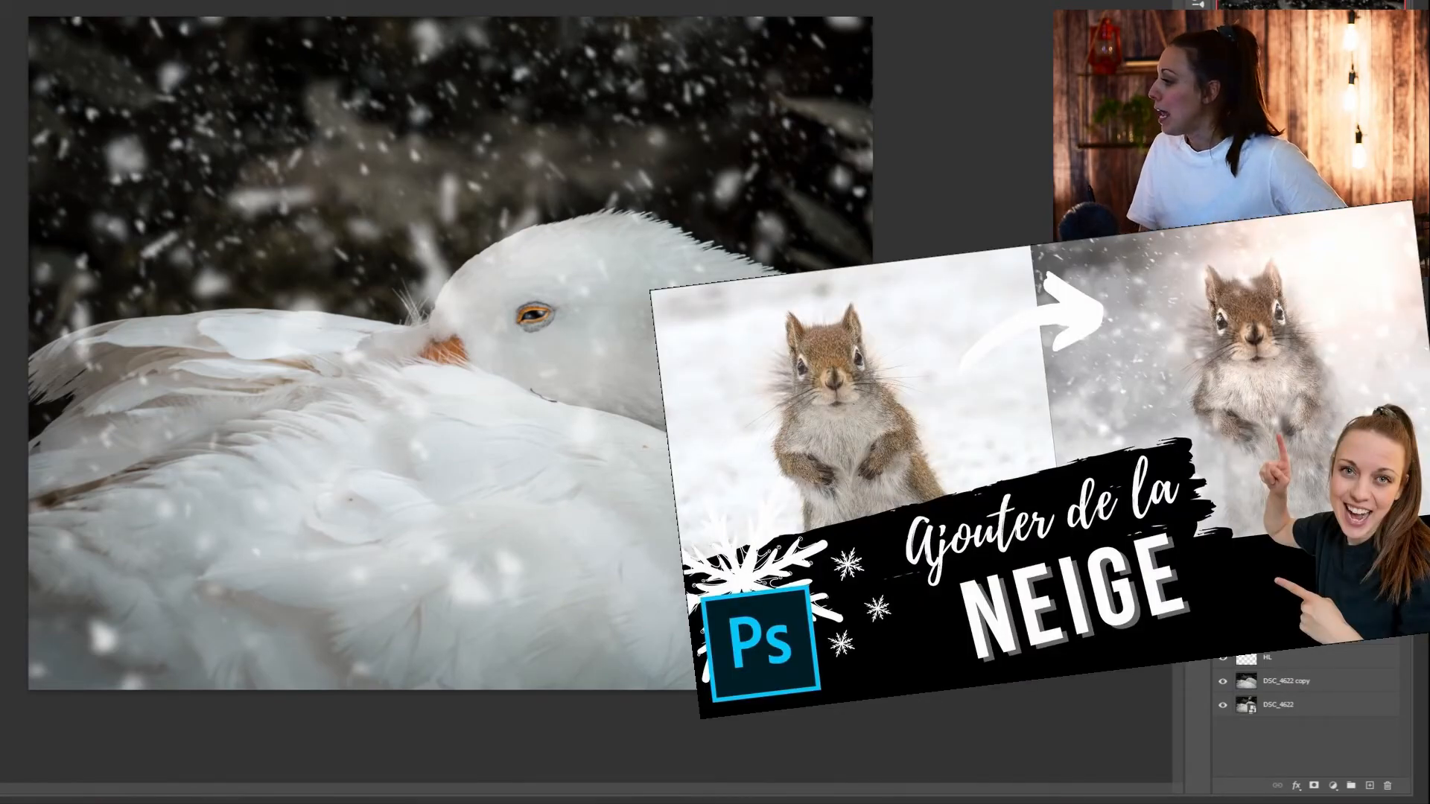
- Make the Logo noir sans caméra layer visible and select it, toggling it off and on to compare the signature
click(1222, 594)
click(1313, 593)
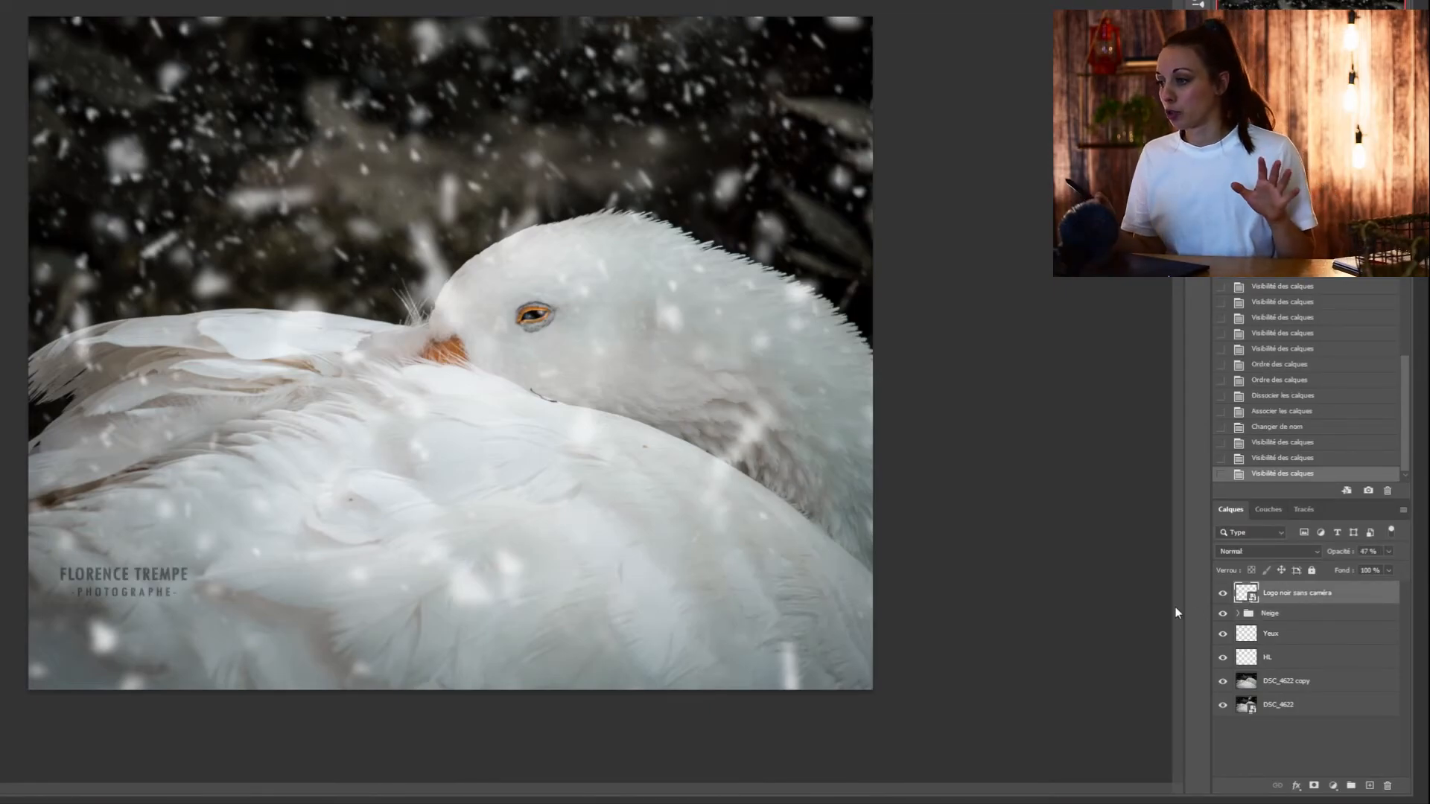
click(1222, 594)
click(1222, 594)
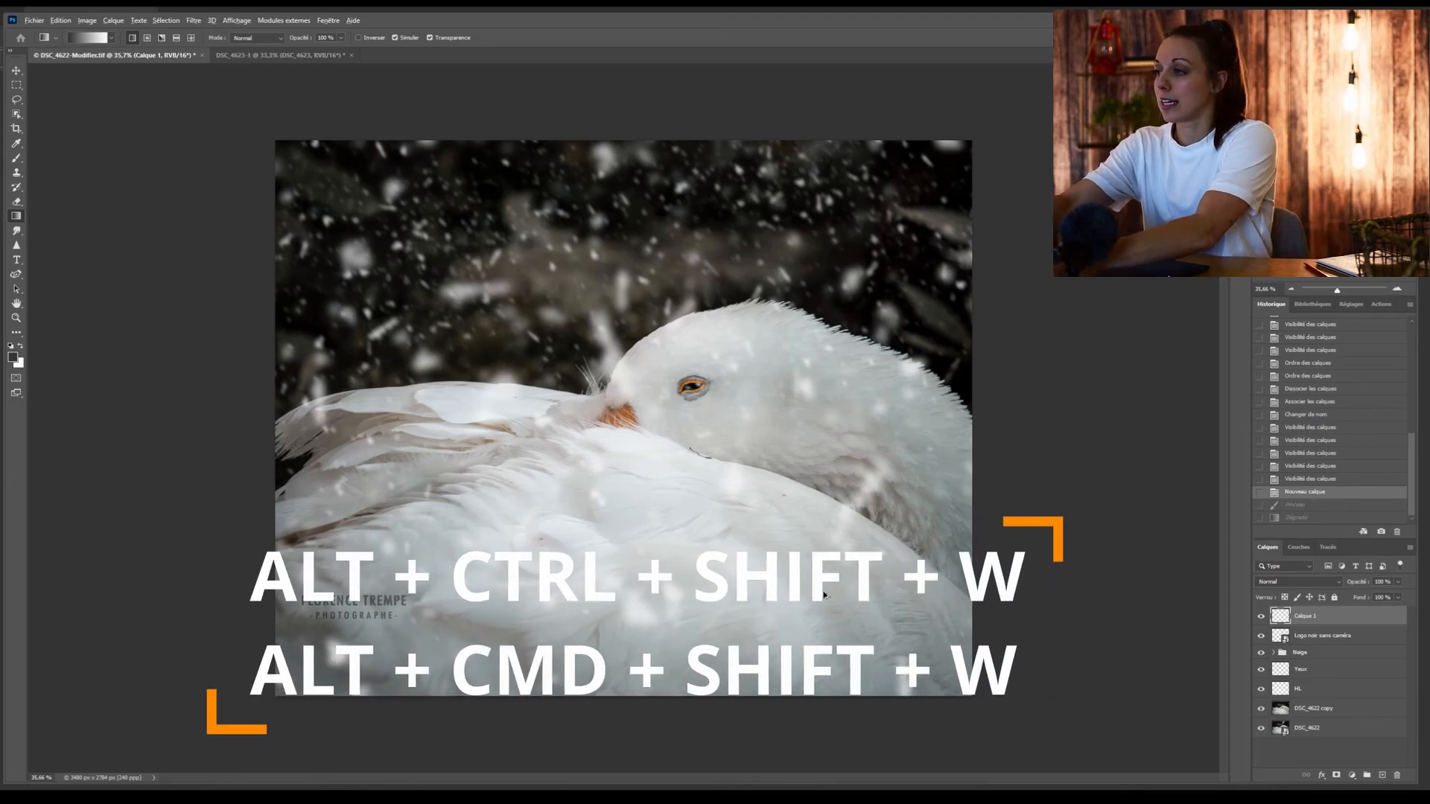
- Open the Export As settings for the DSC_4622-Modifier image and toggle the selection of all items off and back on
key(ctrl+alt+shift+w)
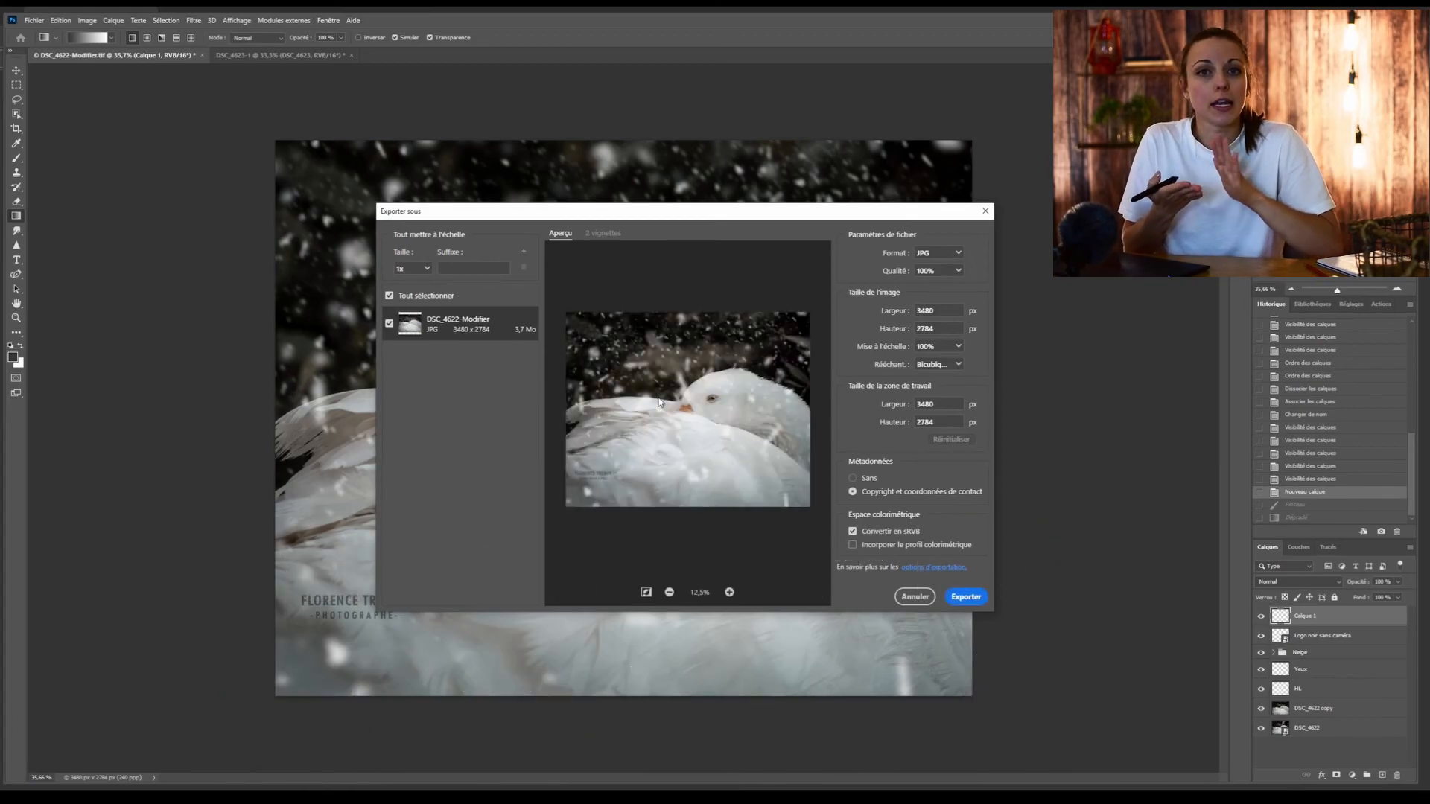
click(390, 297)
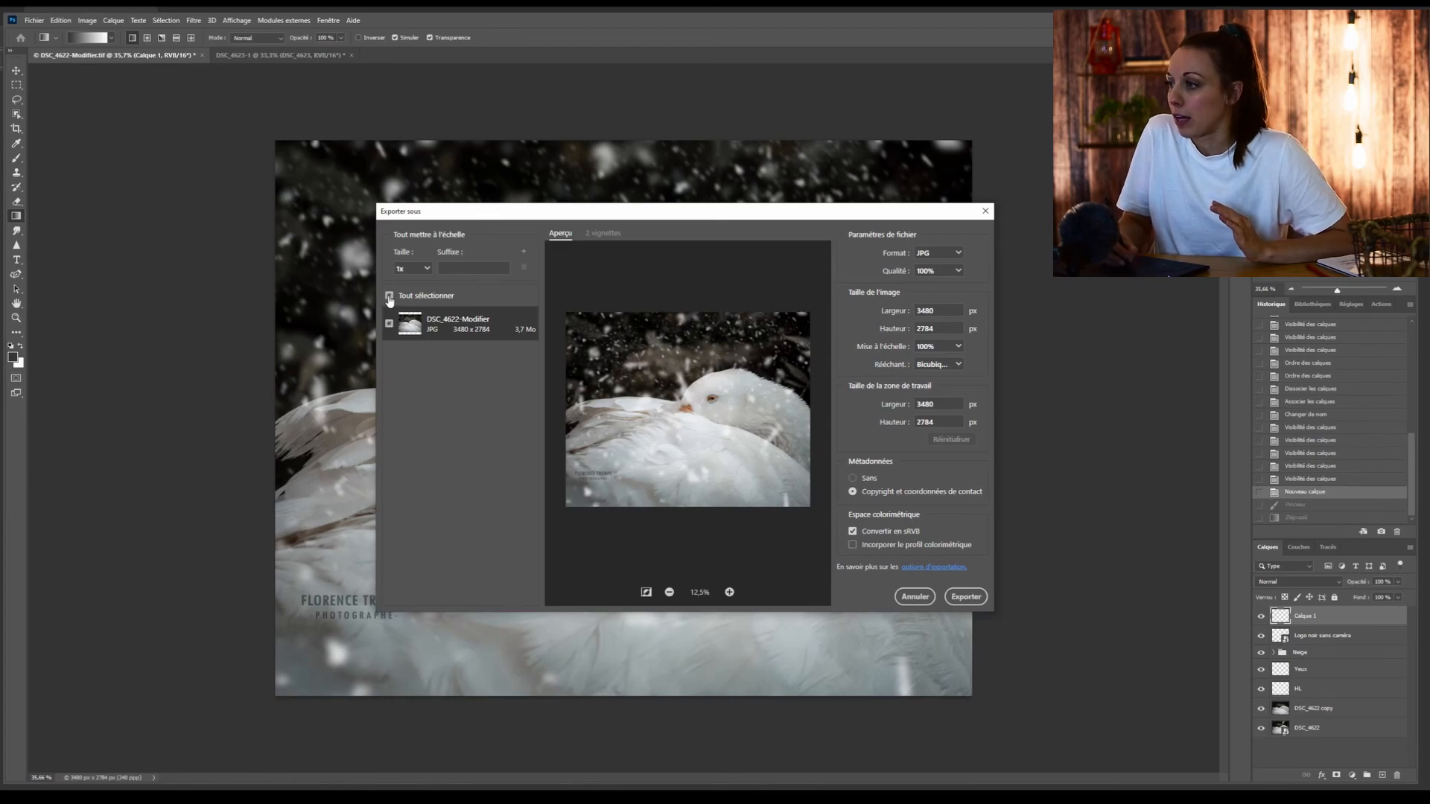
click(390, 297)
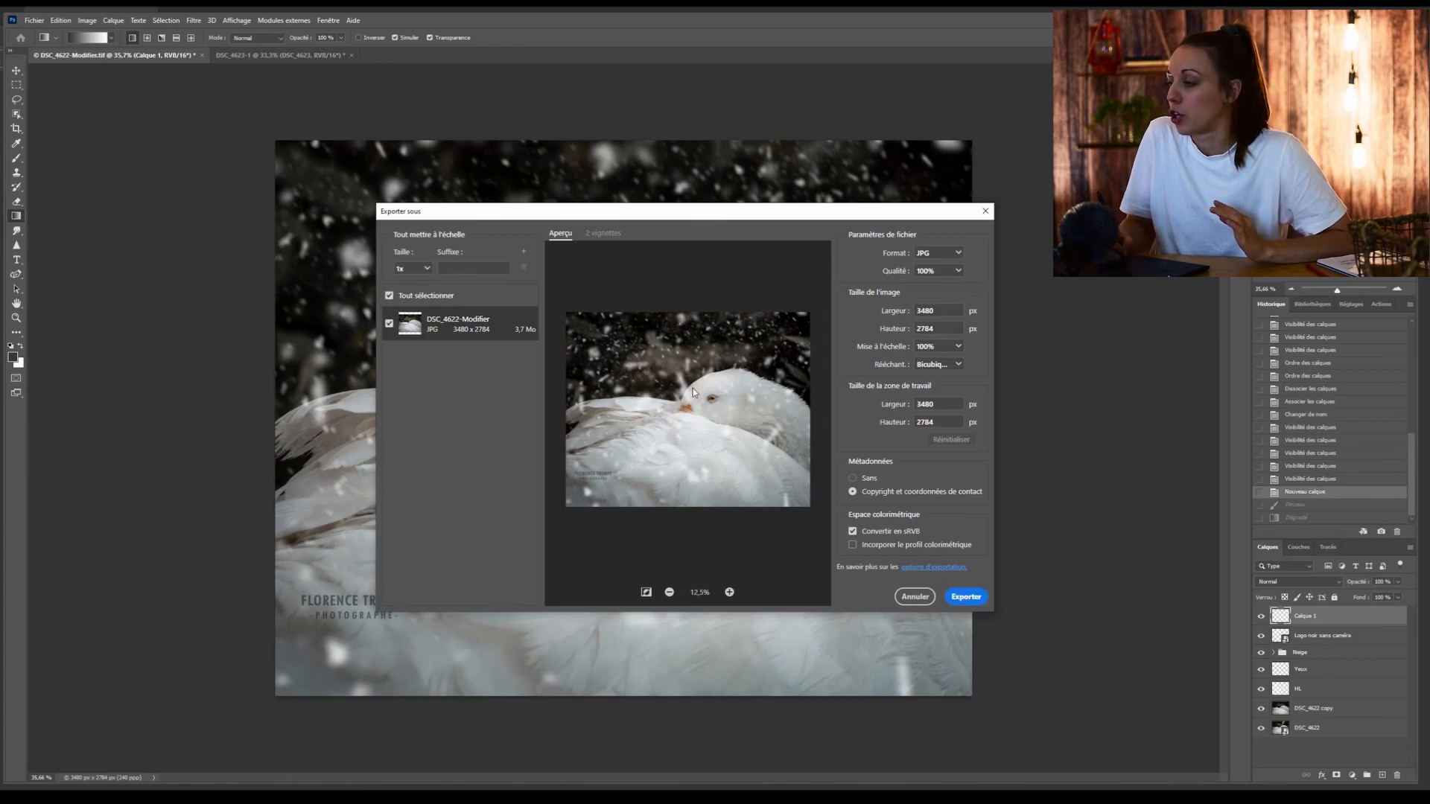